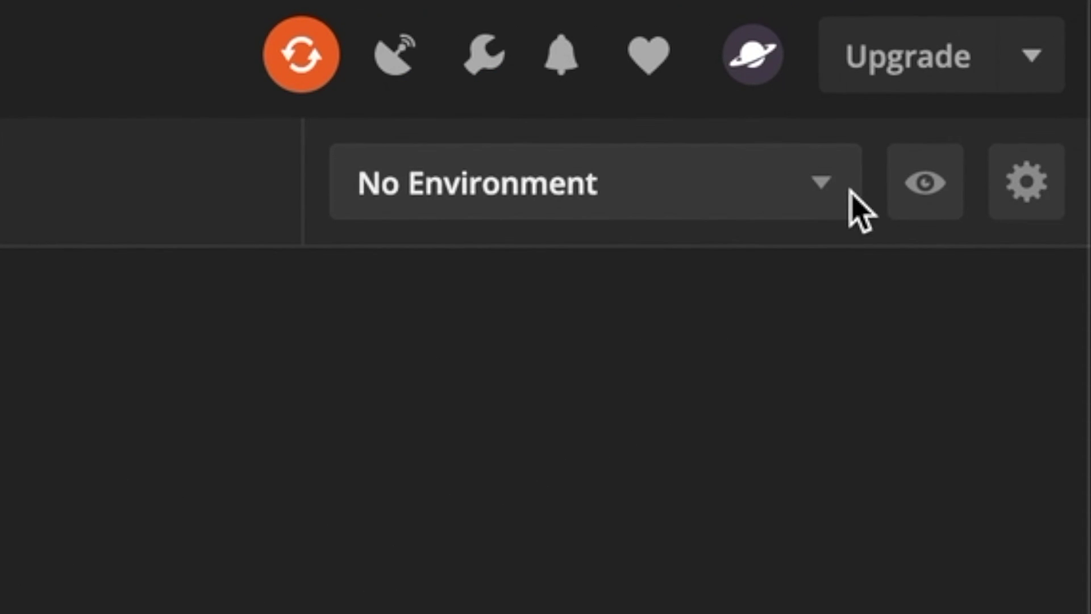
# Check which environments are available in the environment selector and in the environment manager
pyautogui.click(827, 197)
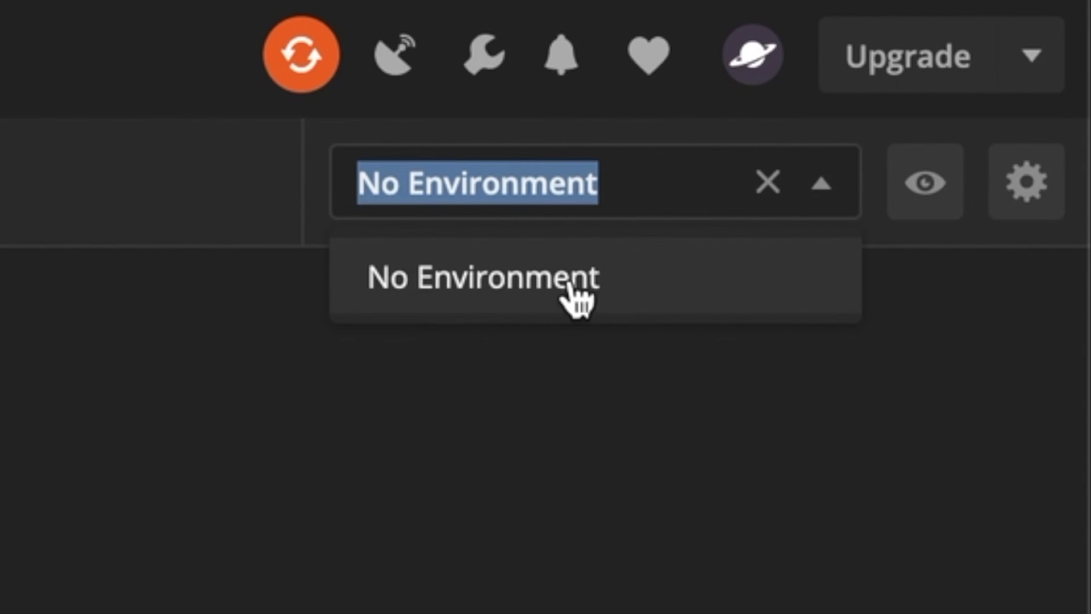
pyautogui.click(748, 424)
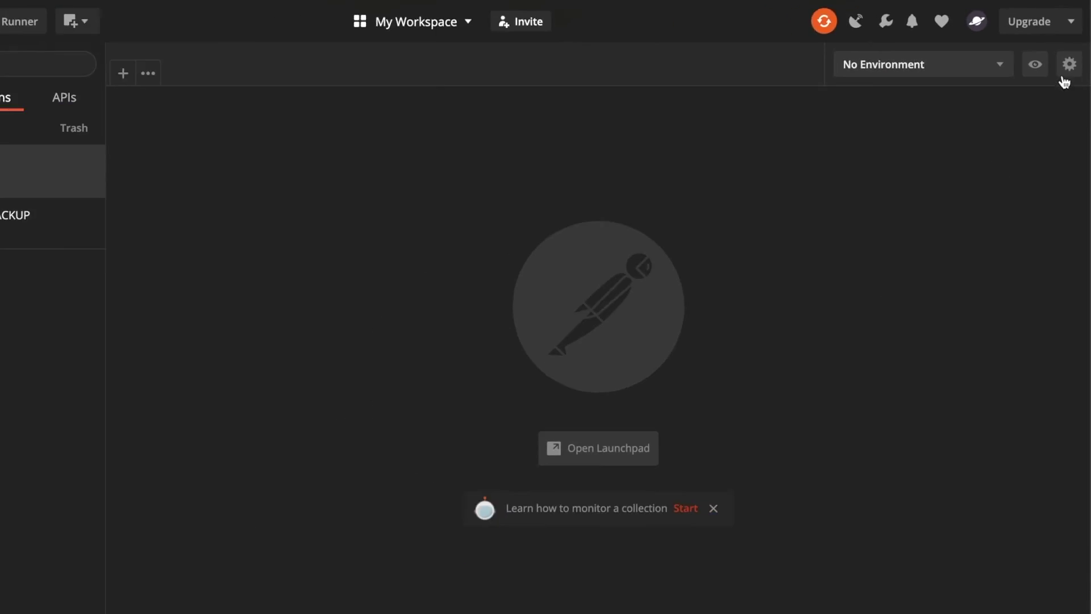
pyautogui.click(1067, 65)
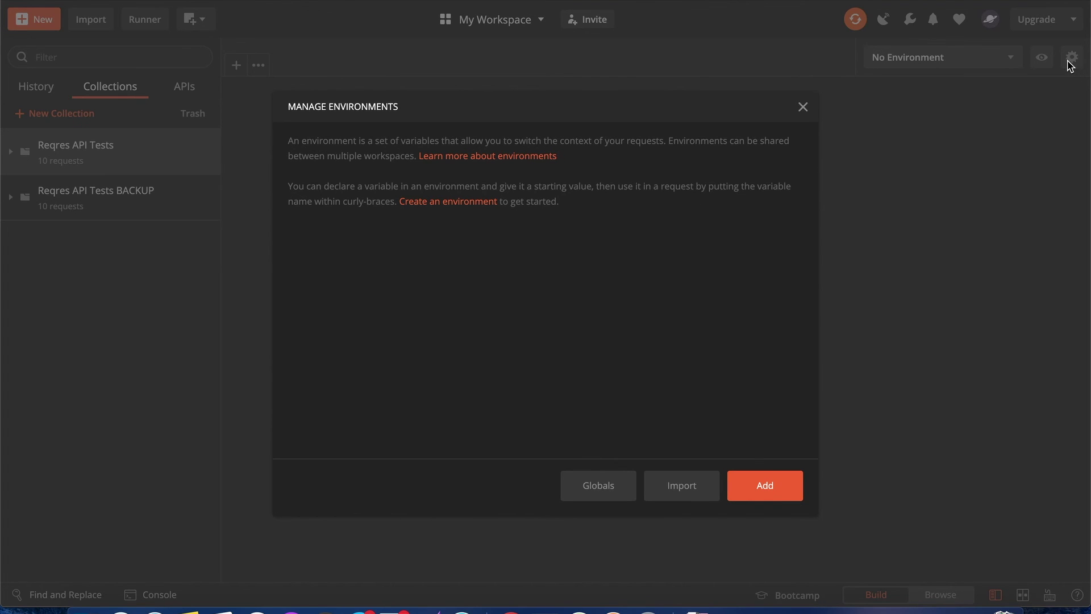
pyautogui.click(803, 107)
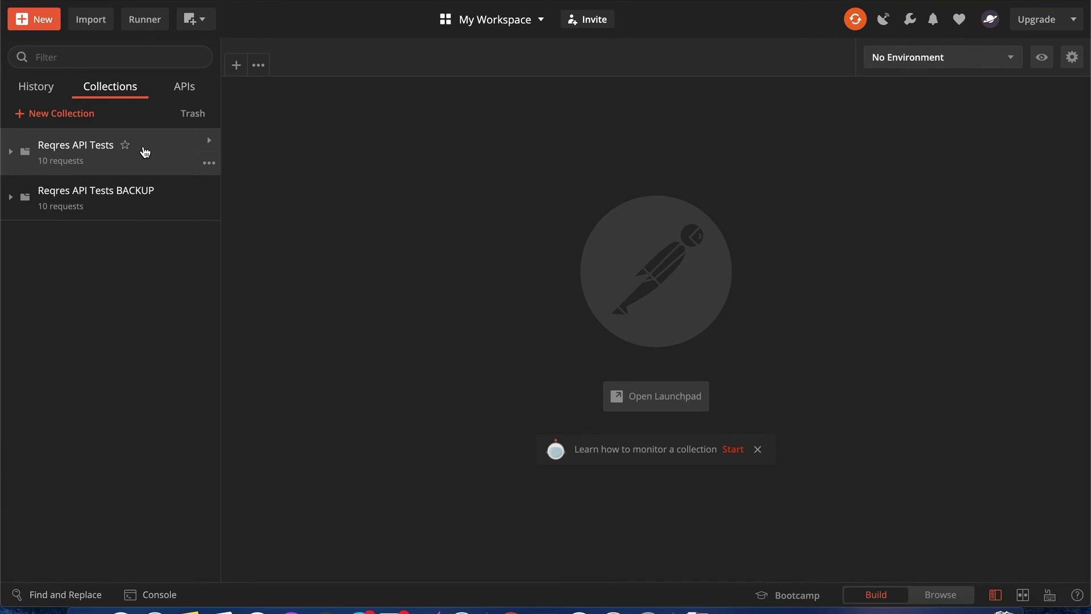
# Review the requests in the Reqres API Tests collection, comparing the base domain used in their URLs
pyautogui.click(12, 153)
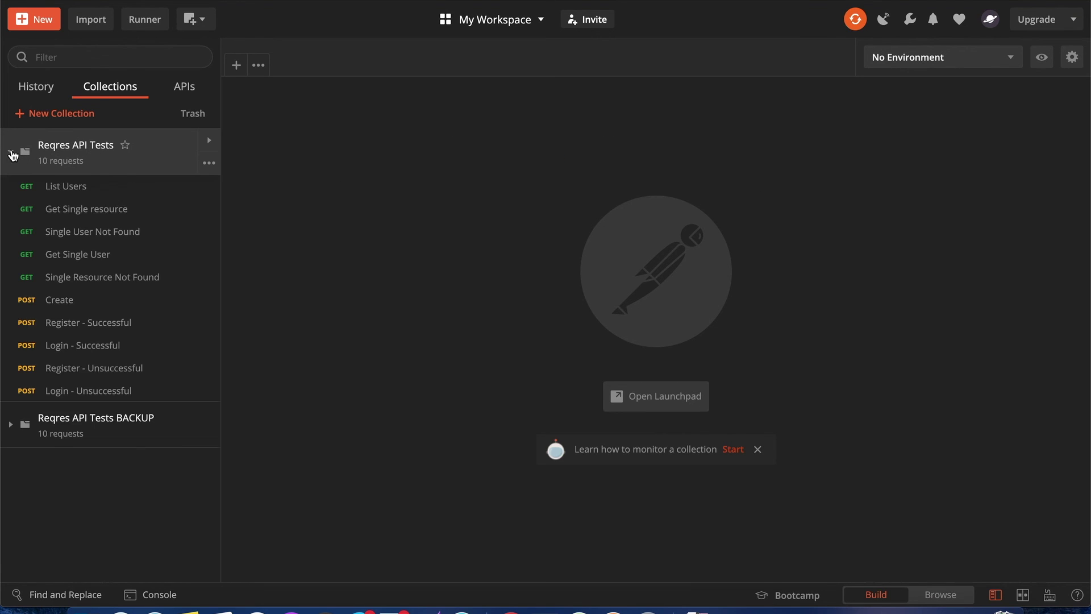
pyautogui.click(55, 187)
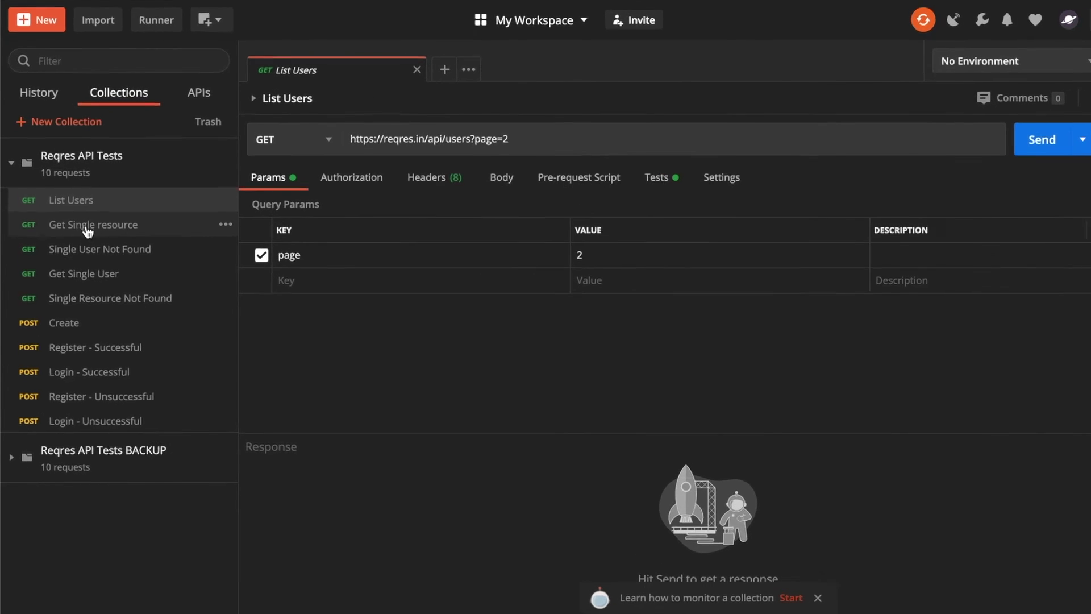
pyautogui.click(81, 214)
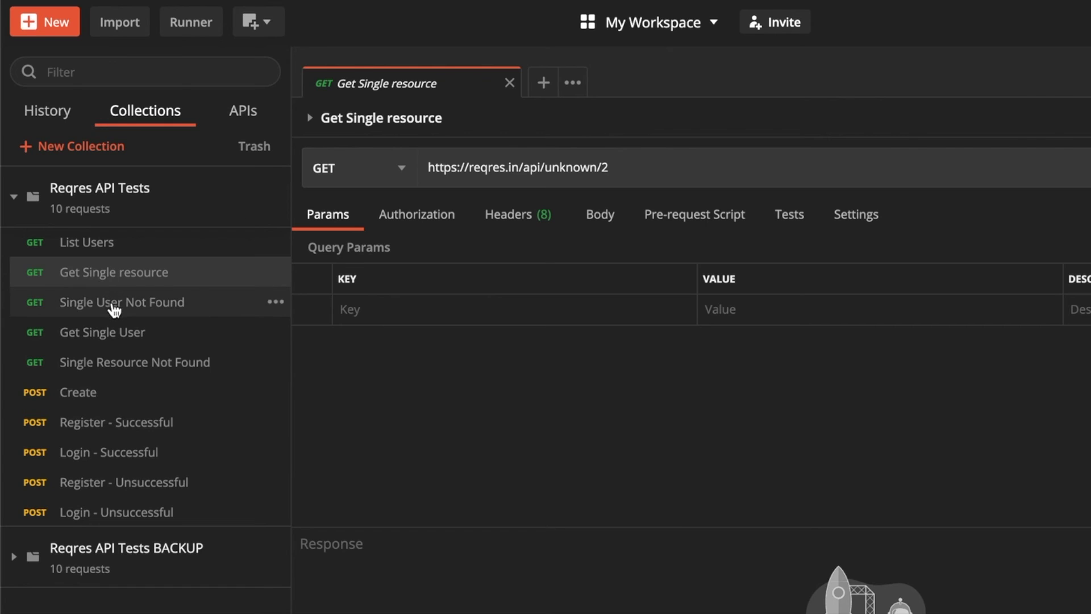
pyautogui.click(115, 307)
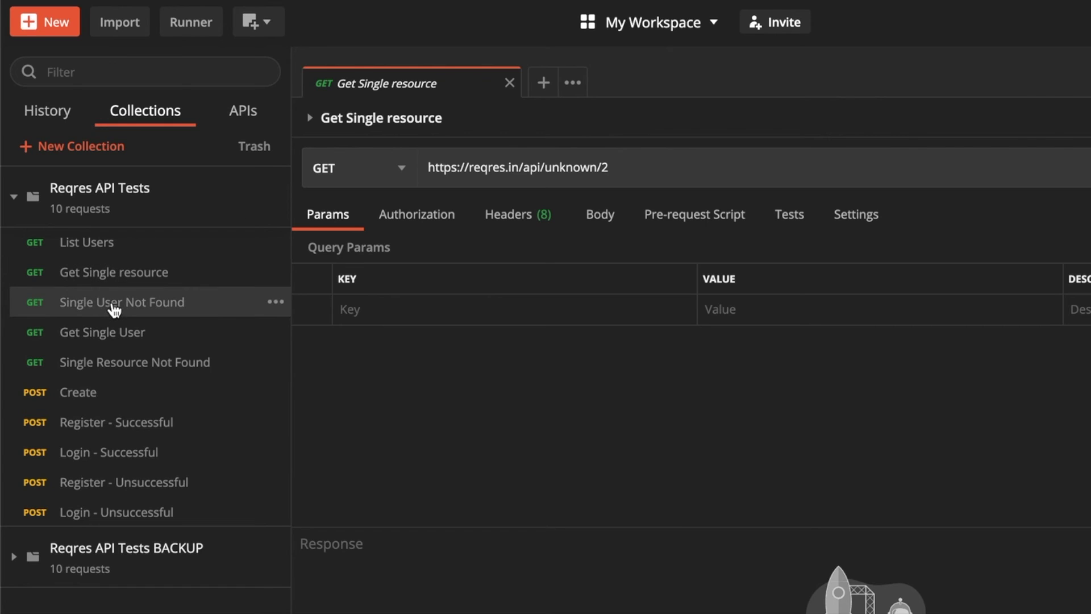
pyautogui.click(119, 331)
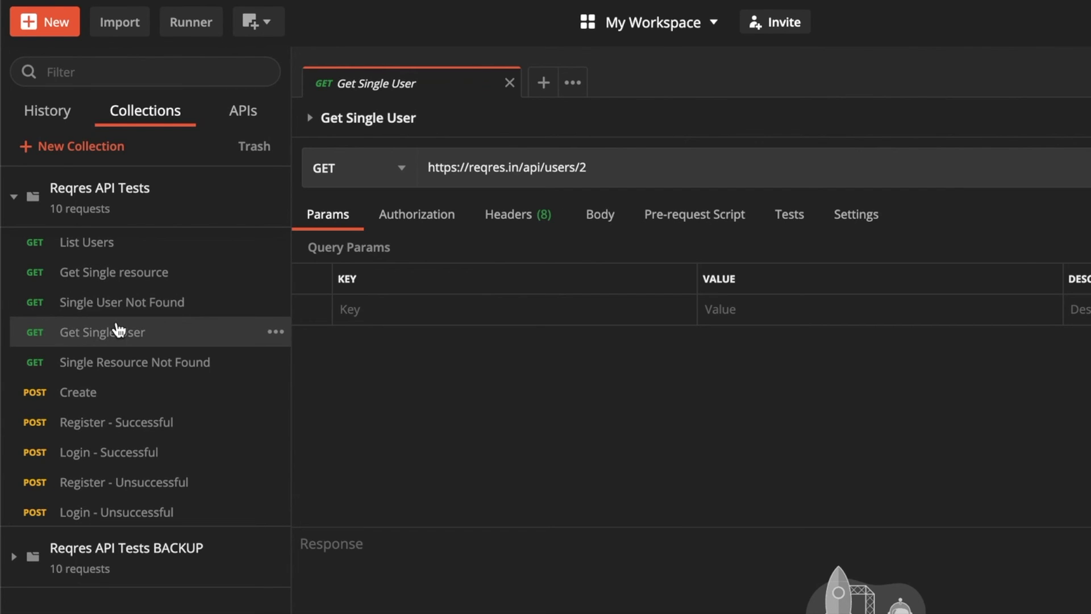
pyautogui.click(129, 362)
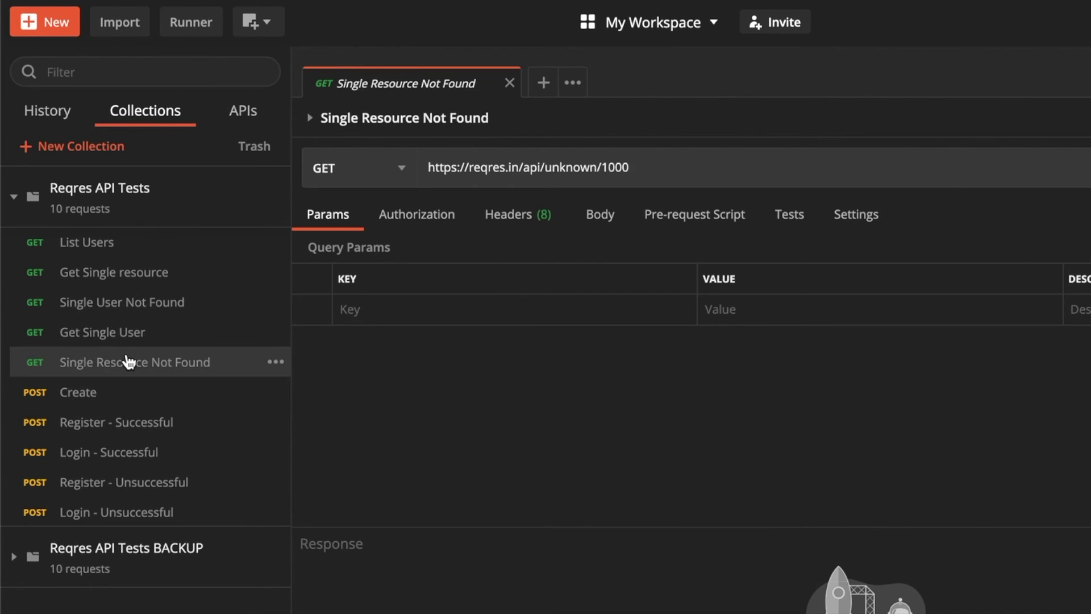
pyautogui.click(136, 394)
pyautogui.click(140, 419)
pyautogui.click(144, 450)
pyautogui.click(151, 480)
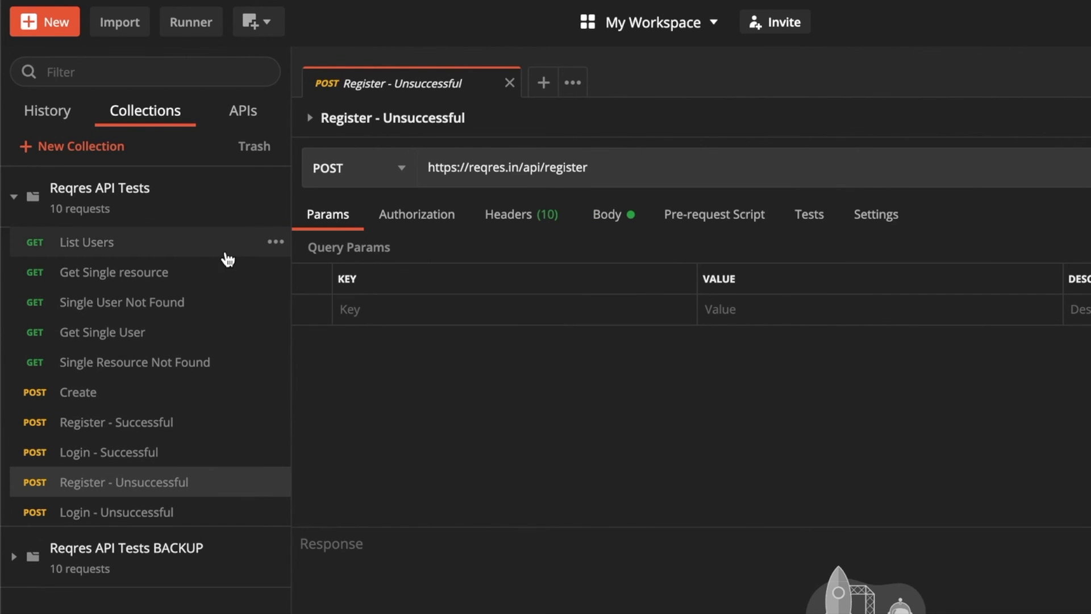
pyautogui.moveTo(517, 167); pyautogui.dragTo(427, 166)
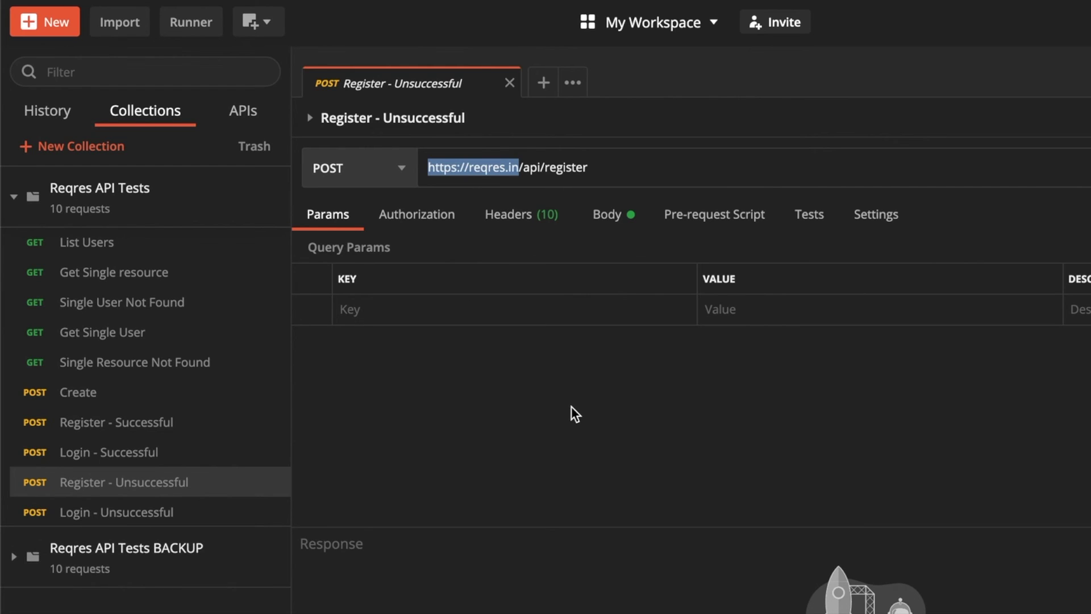
pyautogui.click(681, 433)
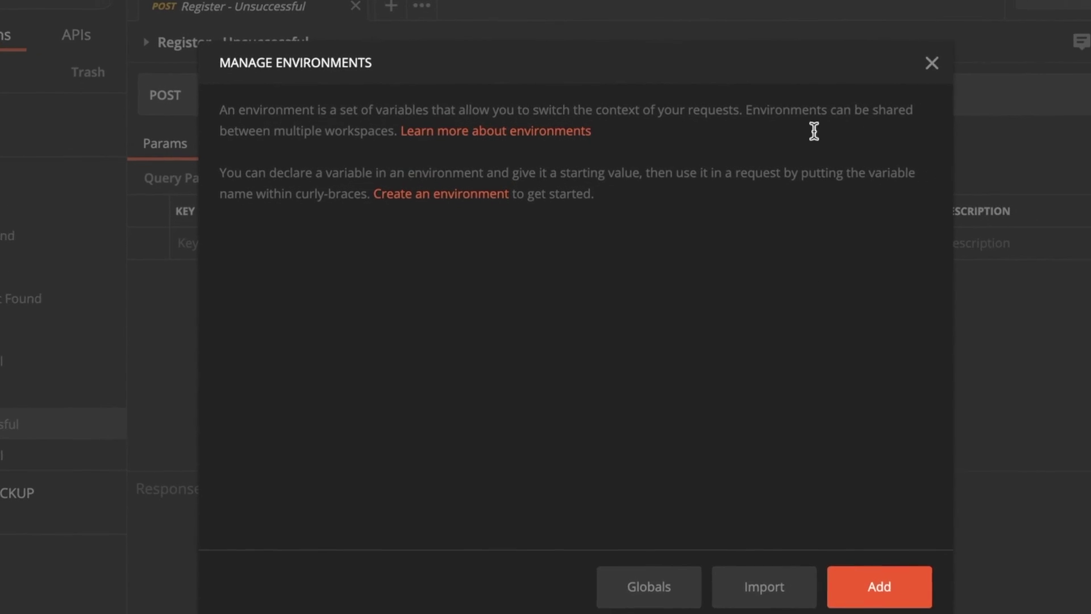
pyautogui.click(932, 63)
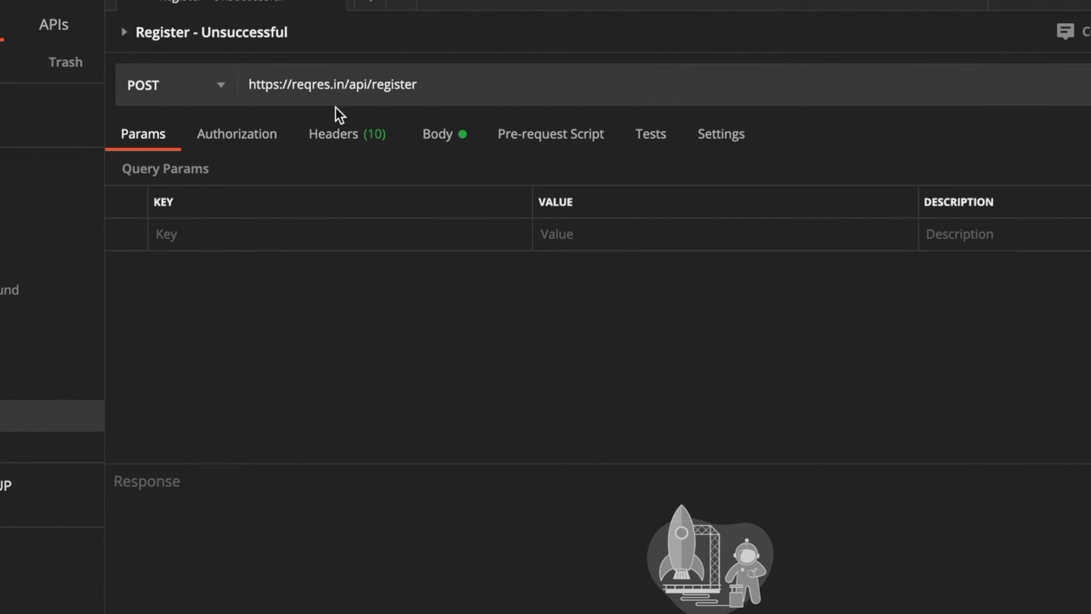
pyautogui.moveTo(345, 84); pyautogui.dragTo(215, 93)
pyautogui.hotkey('ctrl', 'c')
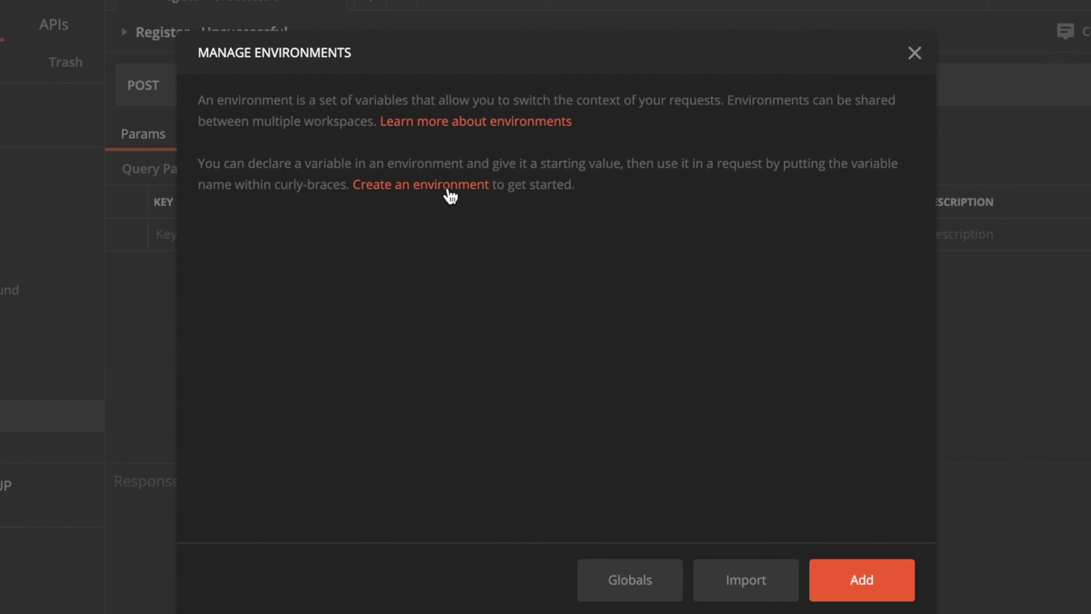
# Start a new environment and name it REQRES Environment
pyautogui.click(882, 584)
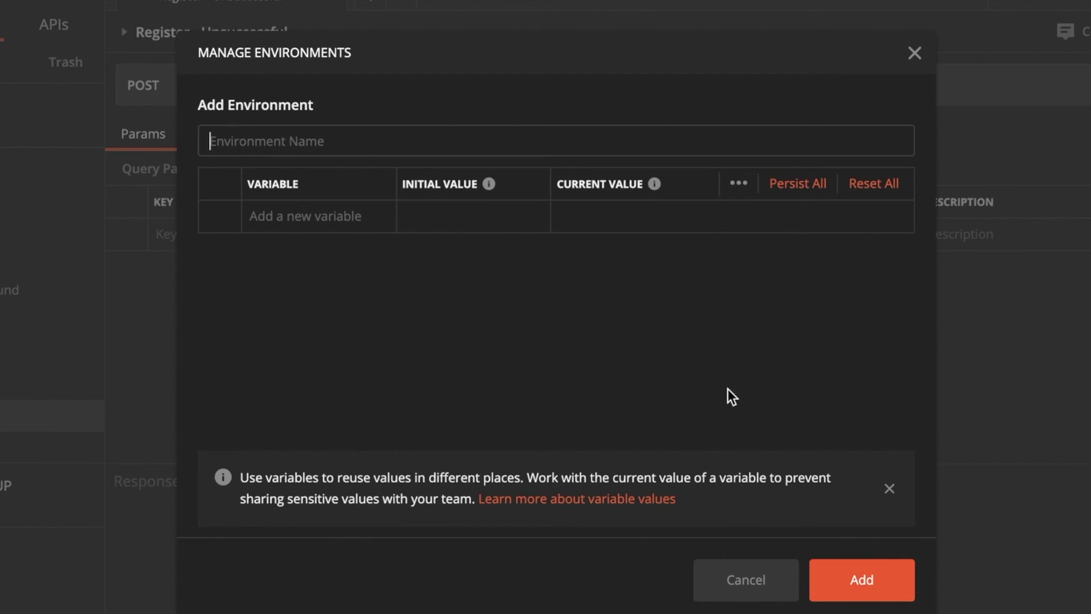
pyautogui.click(528, 152)
pyautogui.write('REQ')
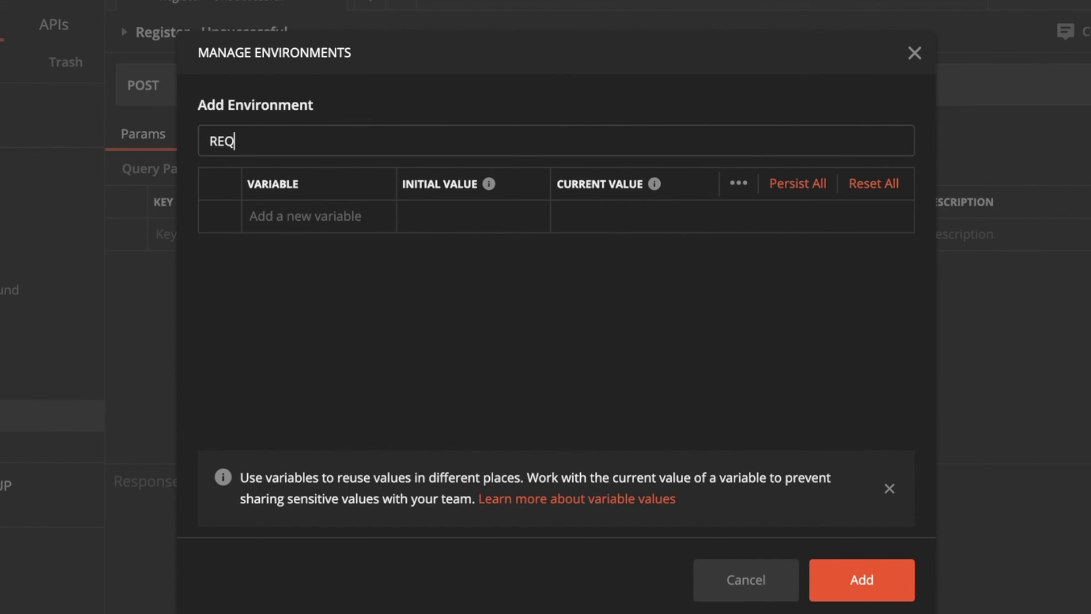
pyautogui.write('RES Environem')
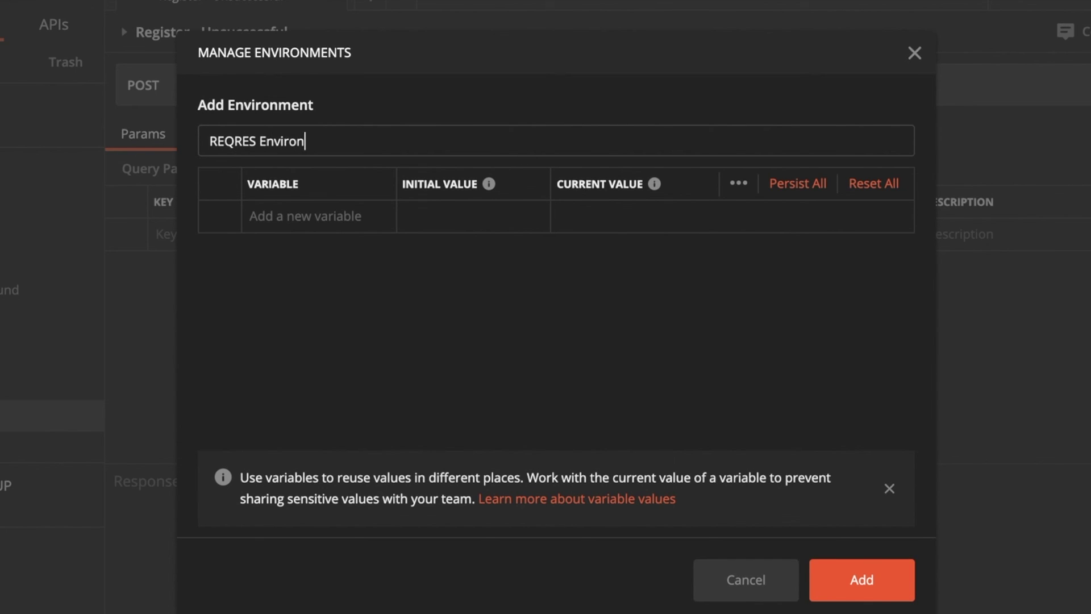
pyautogui.press('BackSpace')
pyautogui.press('BackSpace')
pyautogui.write('ment')
pyautogui.click(341, 204)
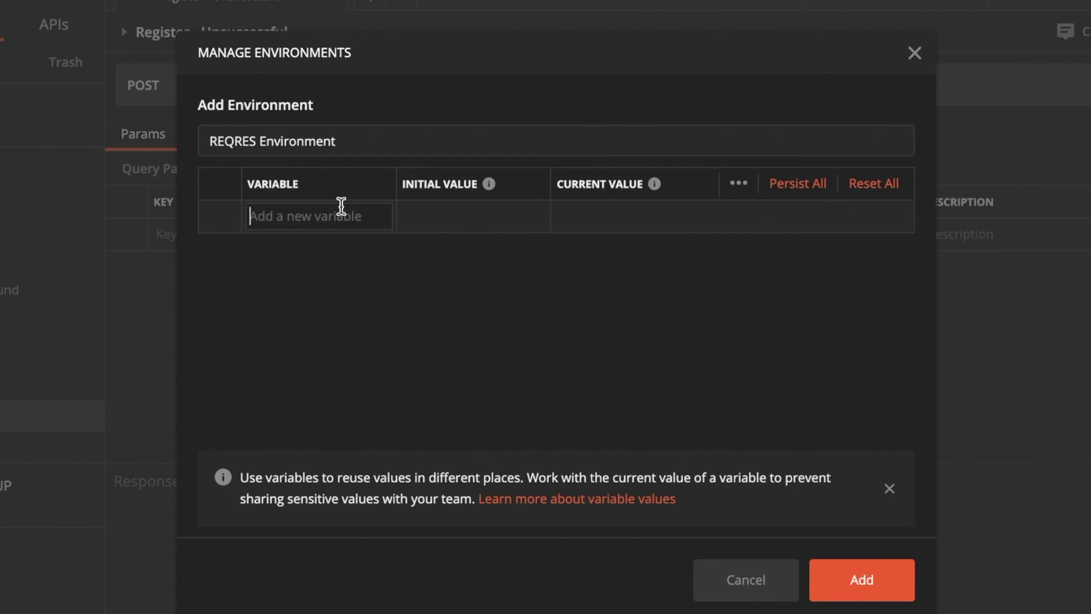
pyautogui.write('domain')
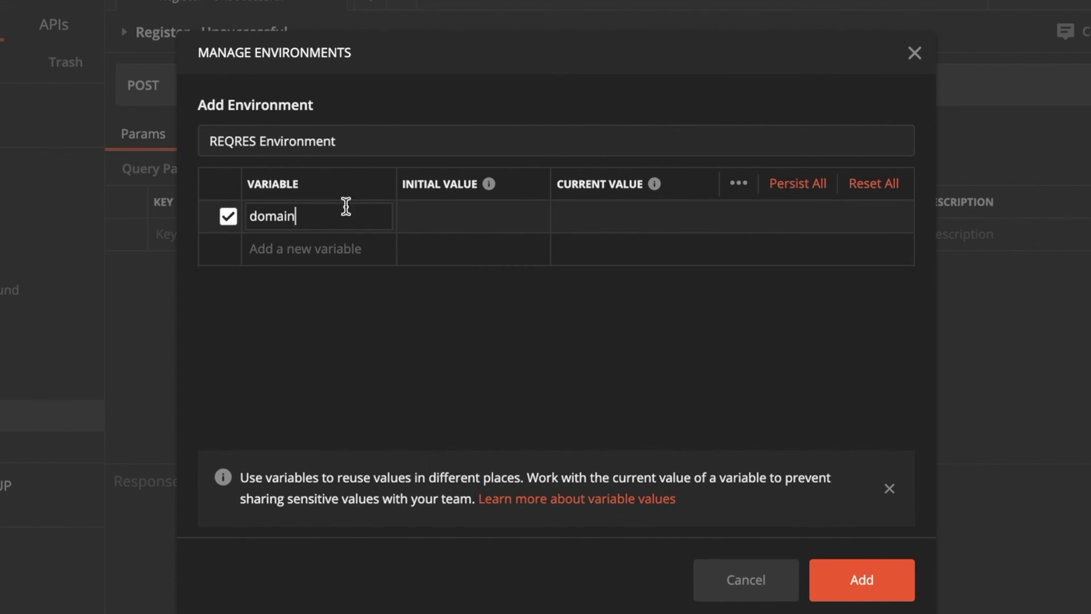
pyautogui.click(445, 214)
pyautogui.hotkey('ctrl', 'v')
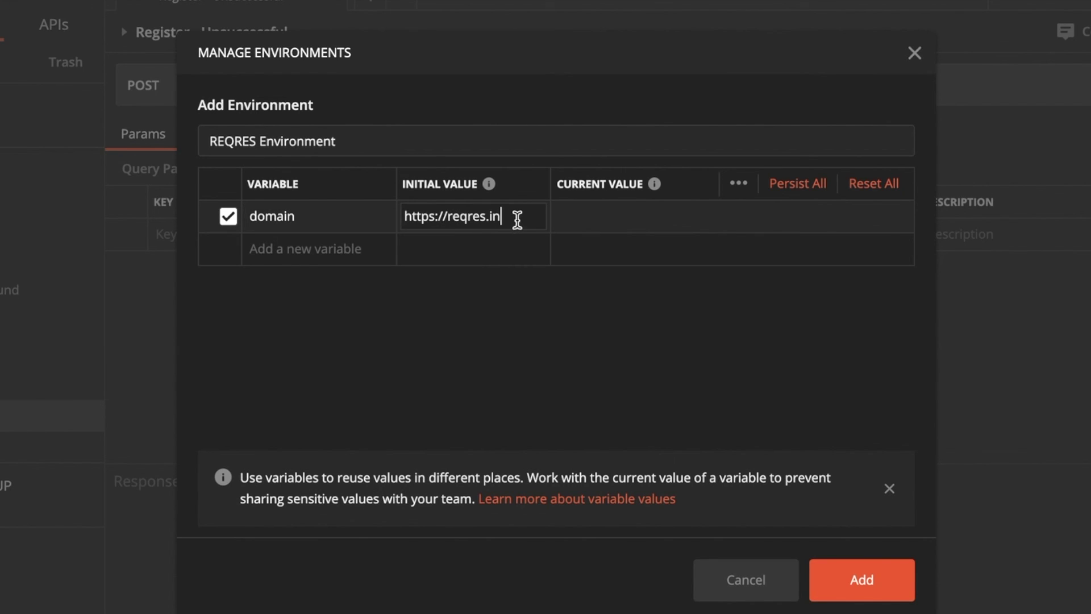
pyautogui.click(570, 218)
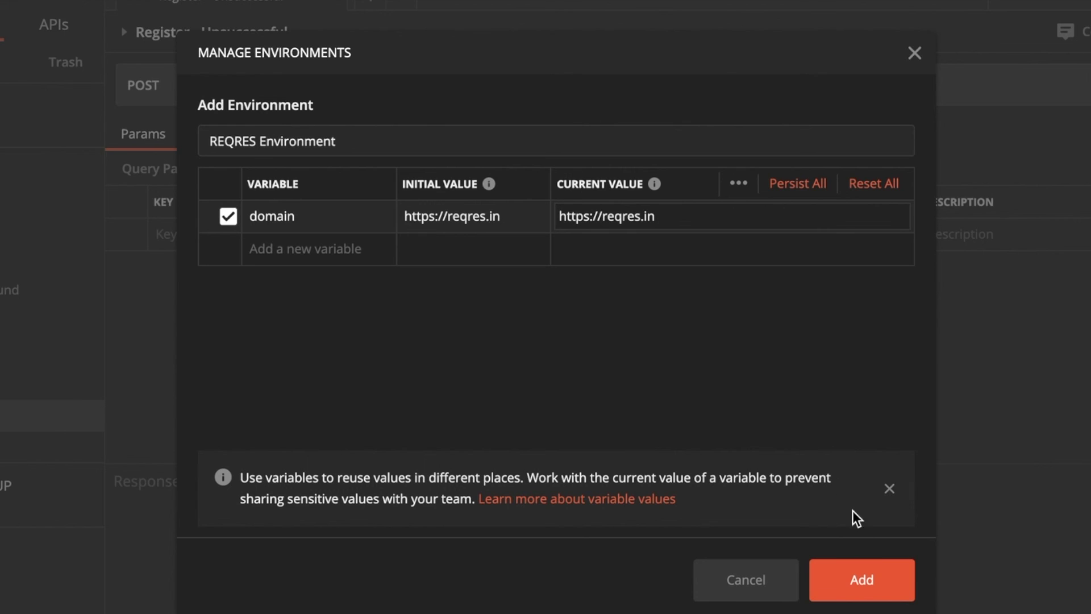
pyautogui.click(884, 580)
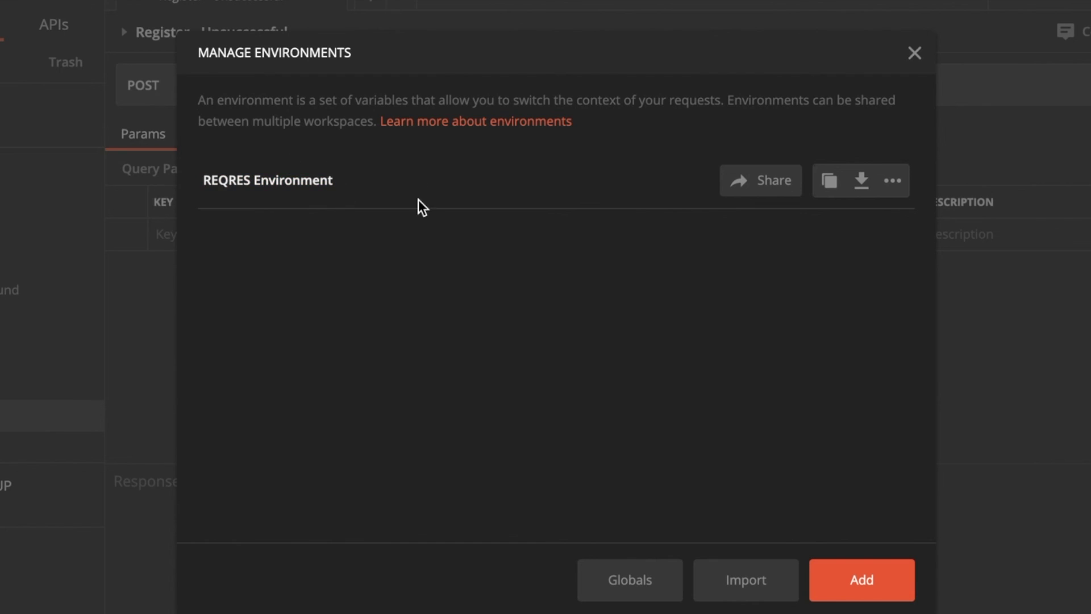
pyautogui.click(913, 55)
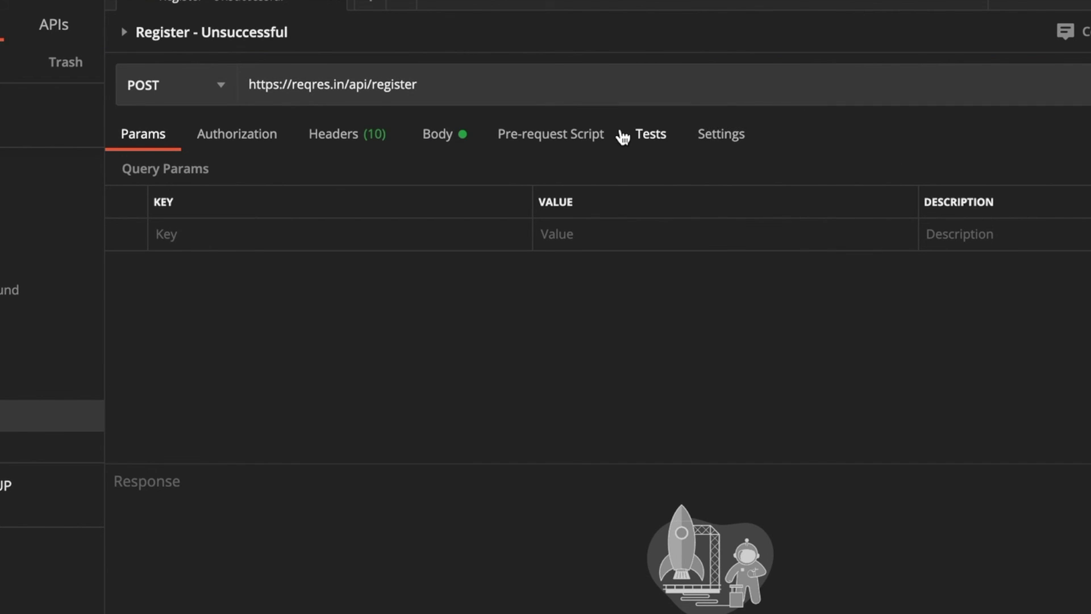
pyautogui.click(57, 163)
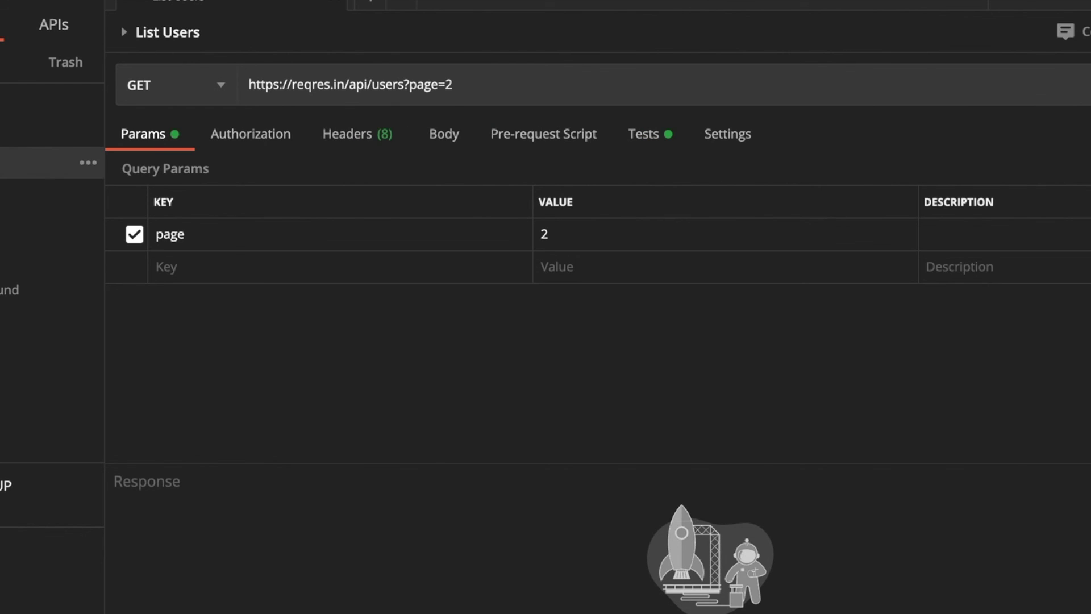
pyautogui.moveTo(345, 84); pyautogui.dragTo(246, 84)
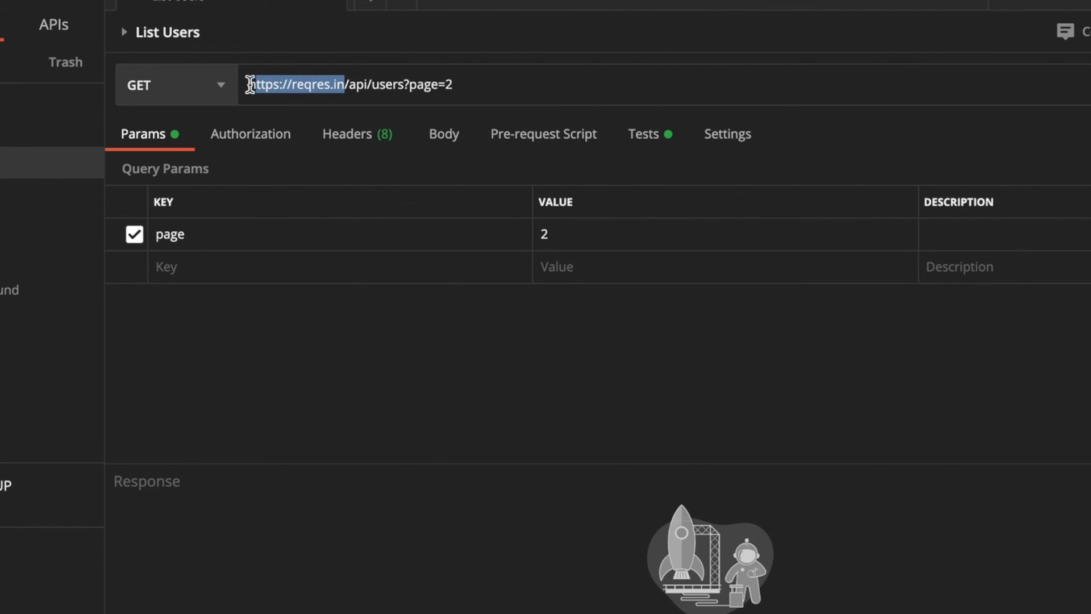
pyautogui.press('BackSpace')
pyautogui.write('{{')
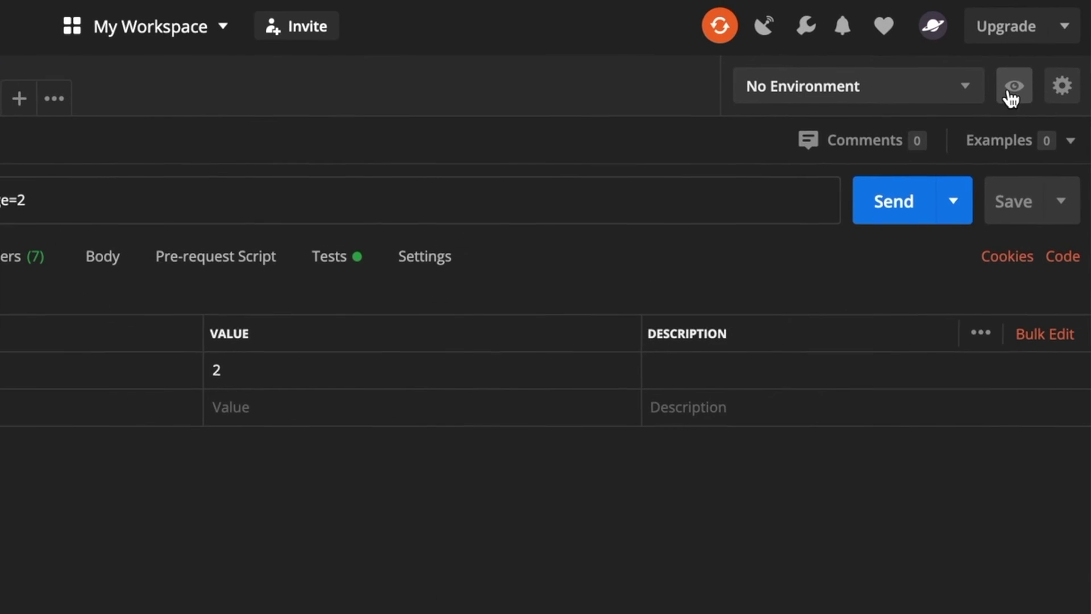
# Make REQRES Environment the active environment and view its variables in the environment quick look
pyautogui.click(1011, 96)
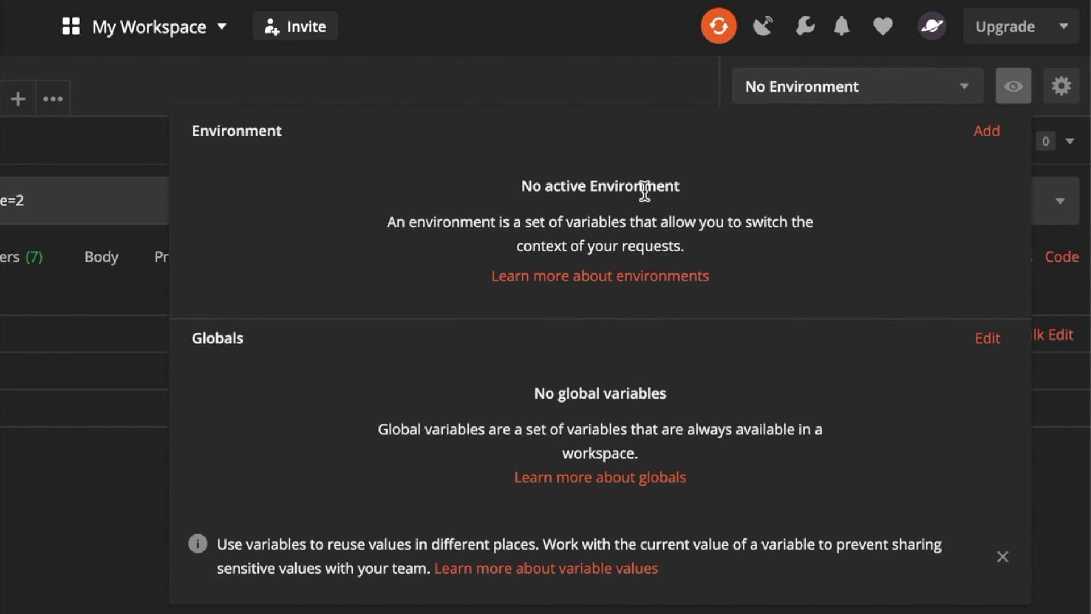
pyautogui.click(945, 94)
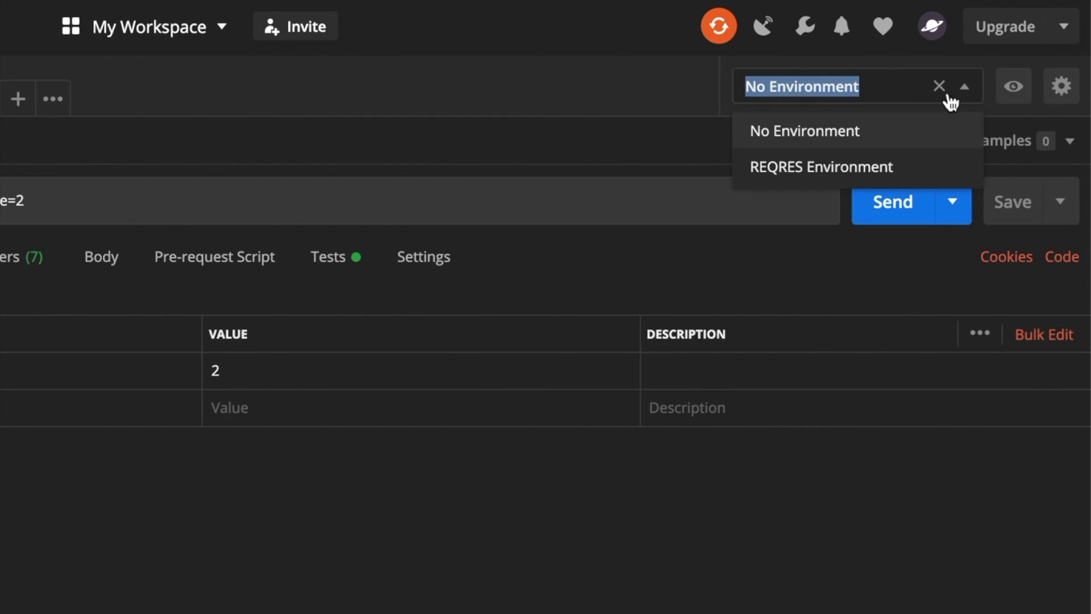
pyautogui.click(897, 169)
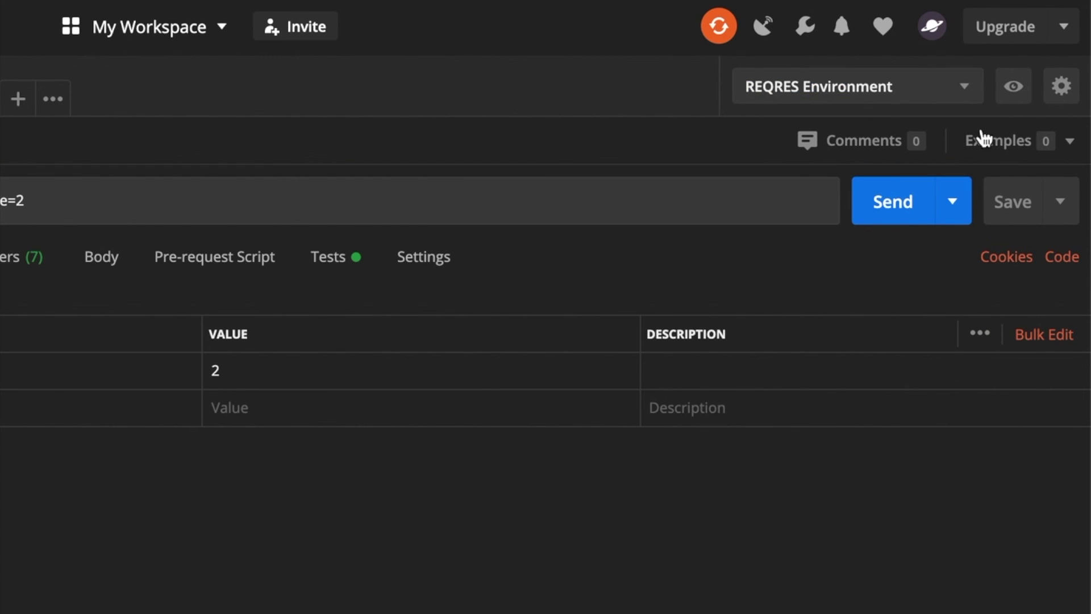
pyautogui.click(1021, 99)
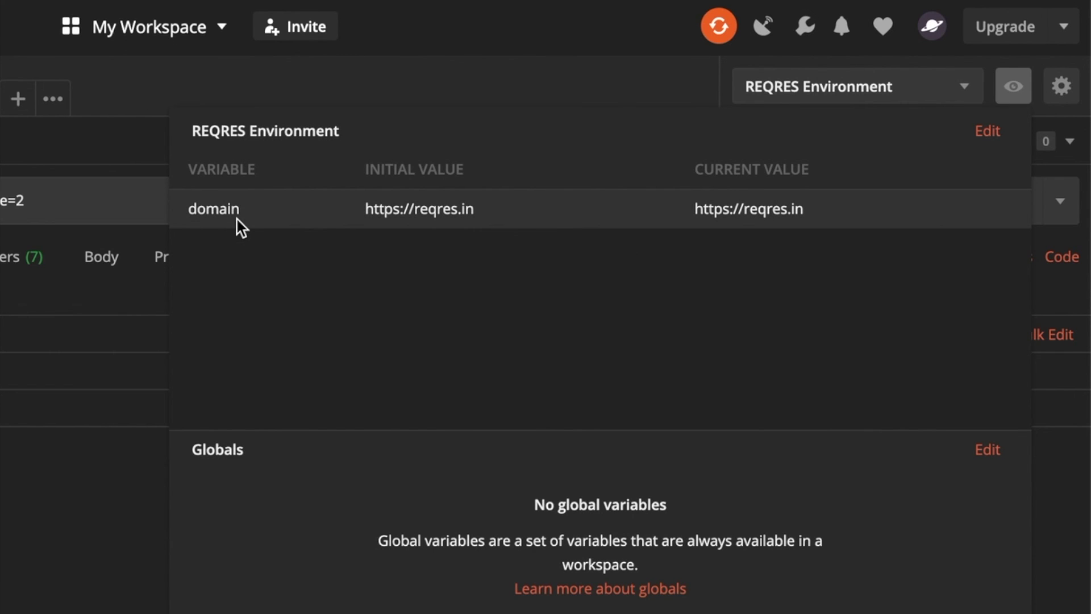
pyautogui.click(37, 411)
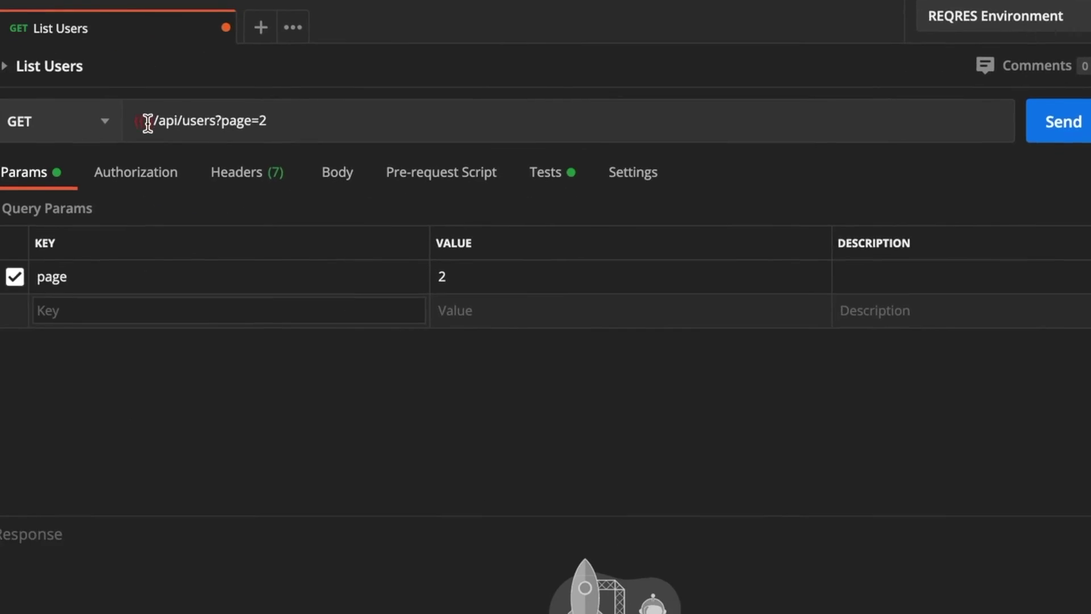
# Replace the empty braces in the List Users URL with {{domain}}, making it {{domain}}/api/users?page=2
pyautogui.moveTo(268, 85); pyautogui.dragTo(214, 92)
pyautogui.press('BackSpace')
pyautogui.write('{{')
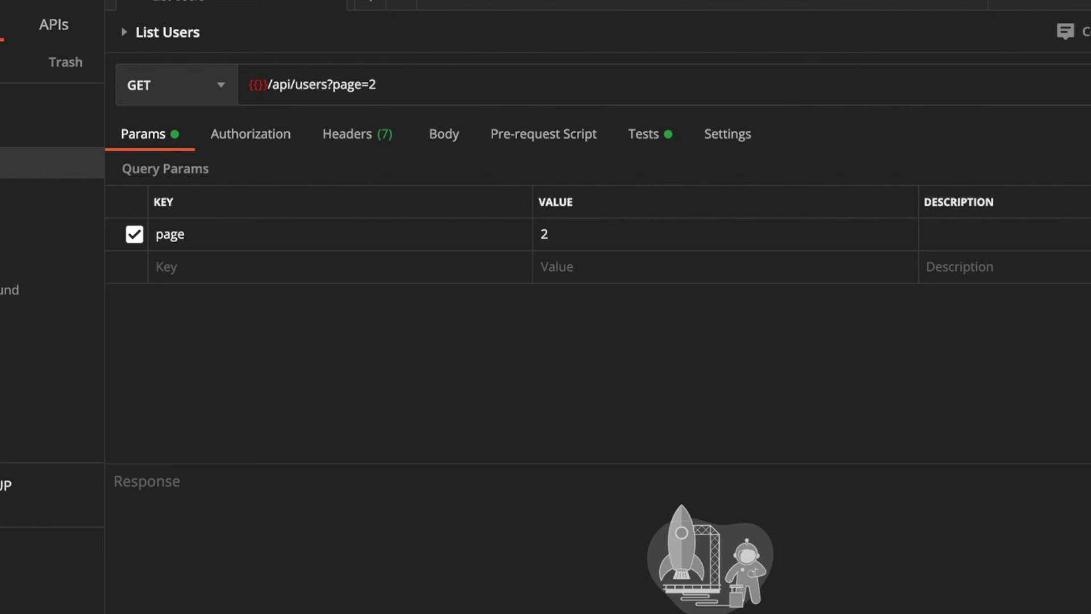
pyautogui.write('domain')
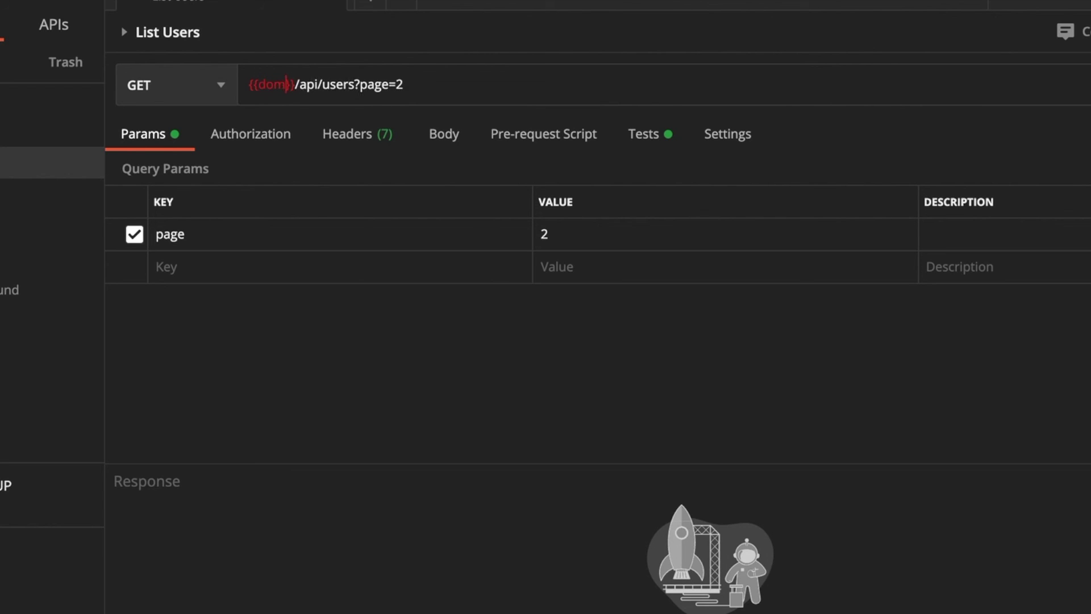
pyautogui.click(461, 84)
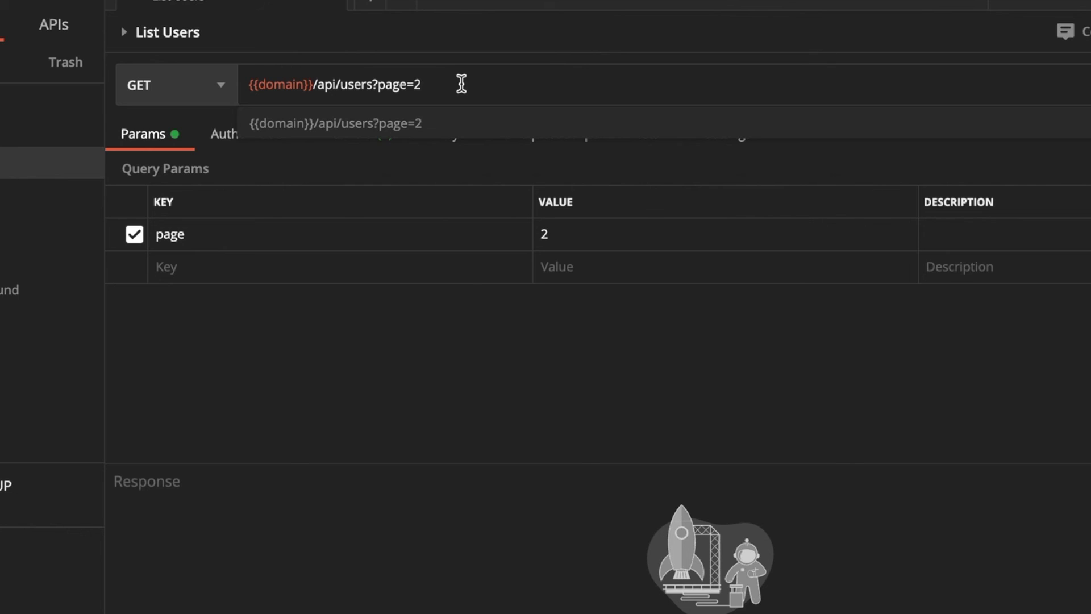
# Check how the domain variable resolves in the List Users URL, send the request and inspect its response status
pyautogui.click(386, 295)
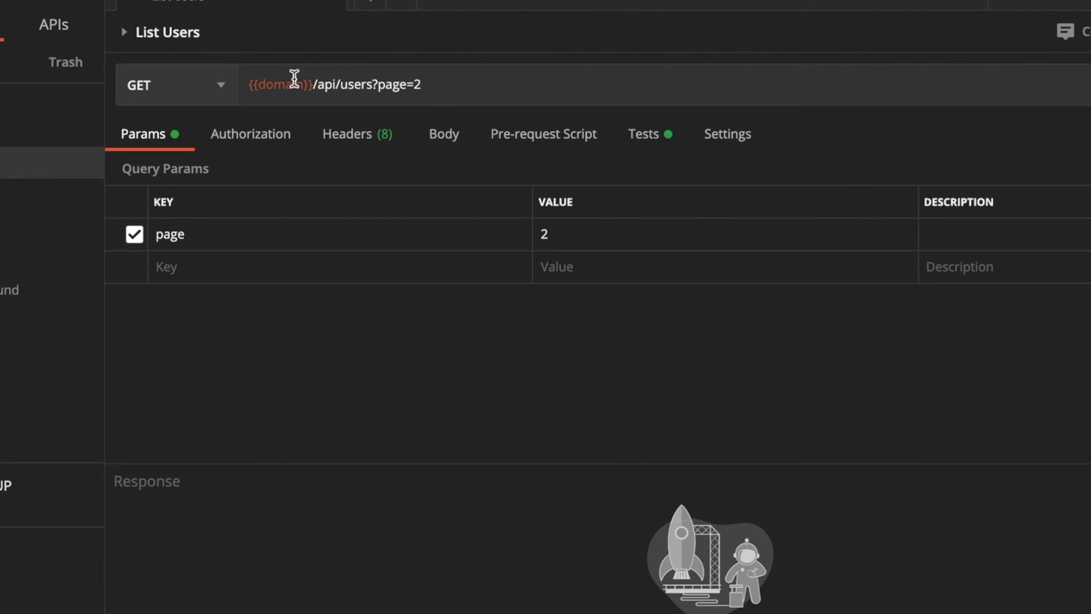
pyautogui.moveTo(294, 80)
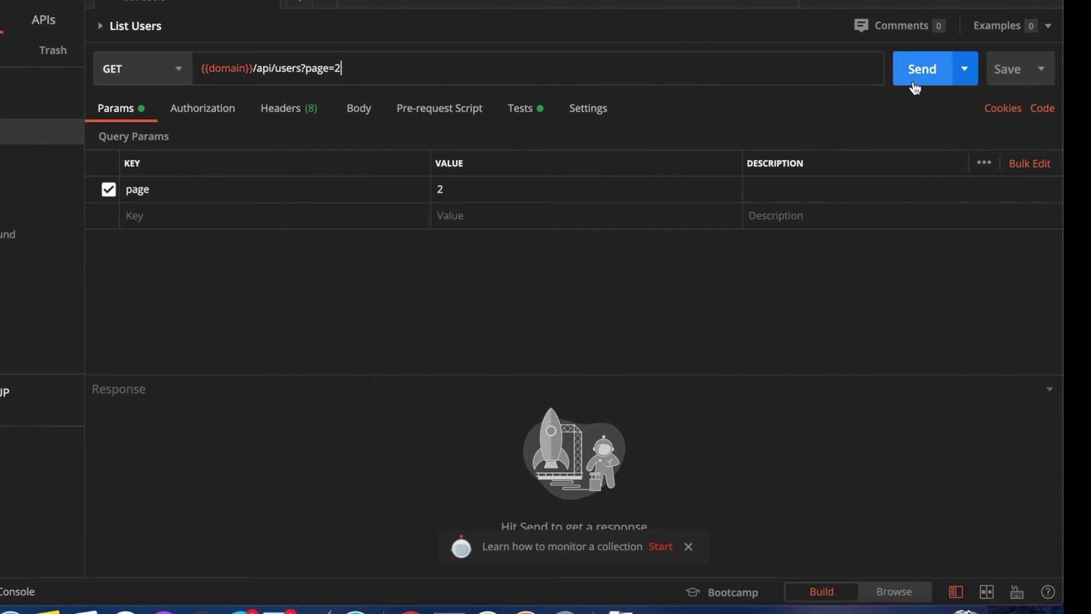
pyautogui.click(913, 83)
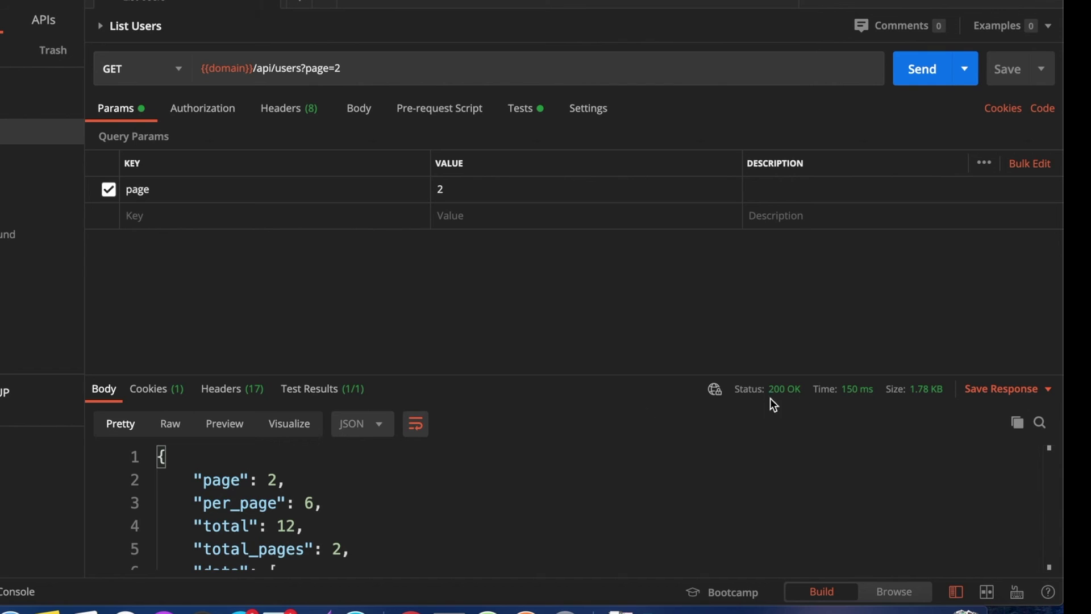
pyautogui.moveTo(767, 399)
pyautogui.click(313, 73)
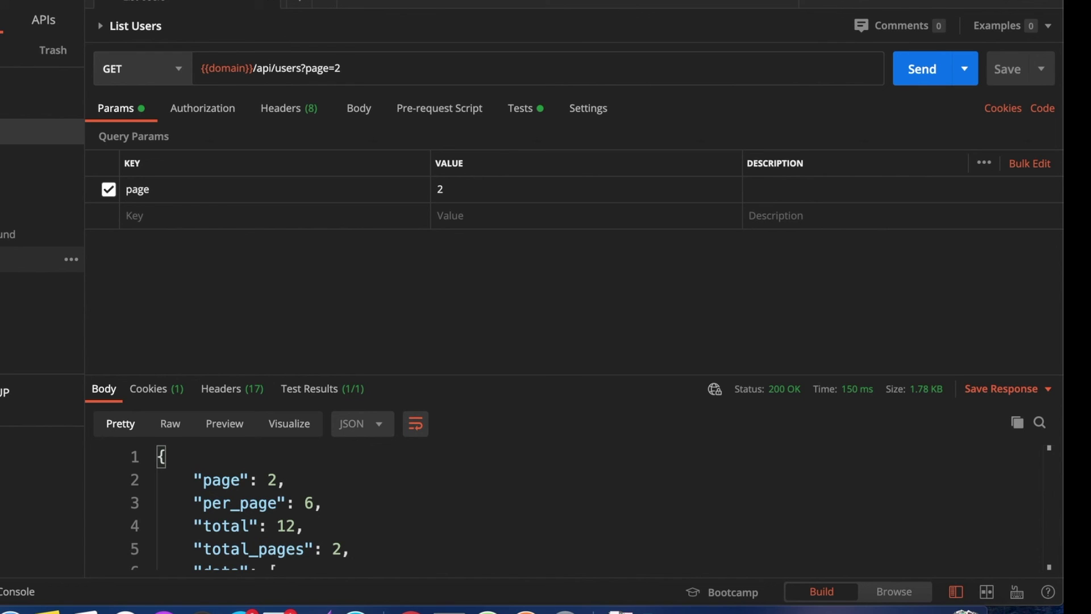
pyautogui.click(34, 259)
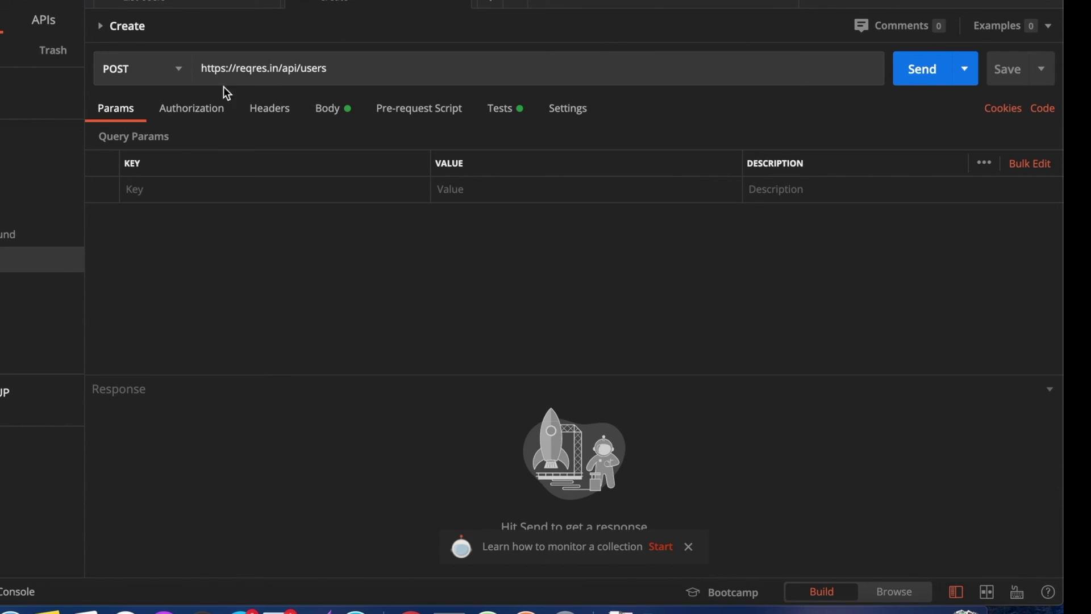
pyautogui.moveTo(276, 69); pyautogui.dragTo(140, 53)
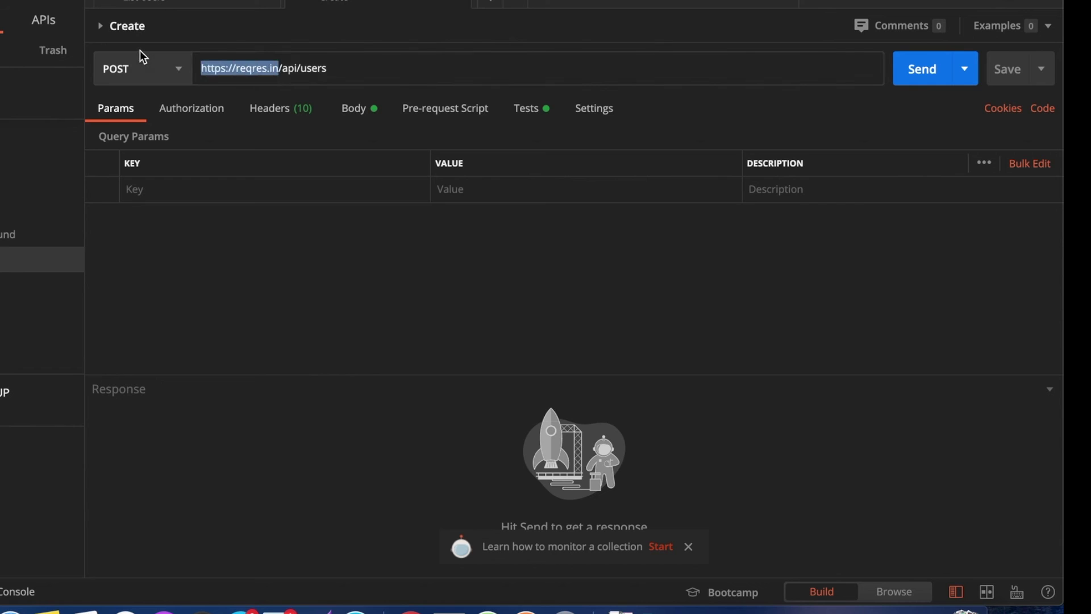
pyautogui.press('BackSpace')
pyautogui.write('{}')
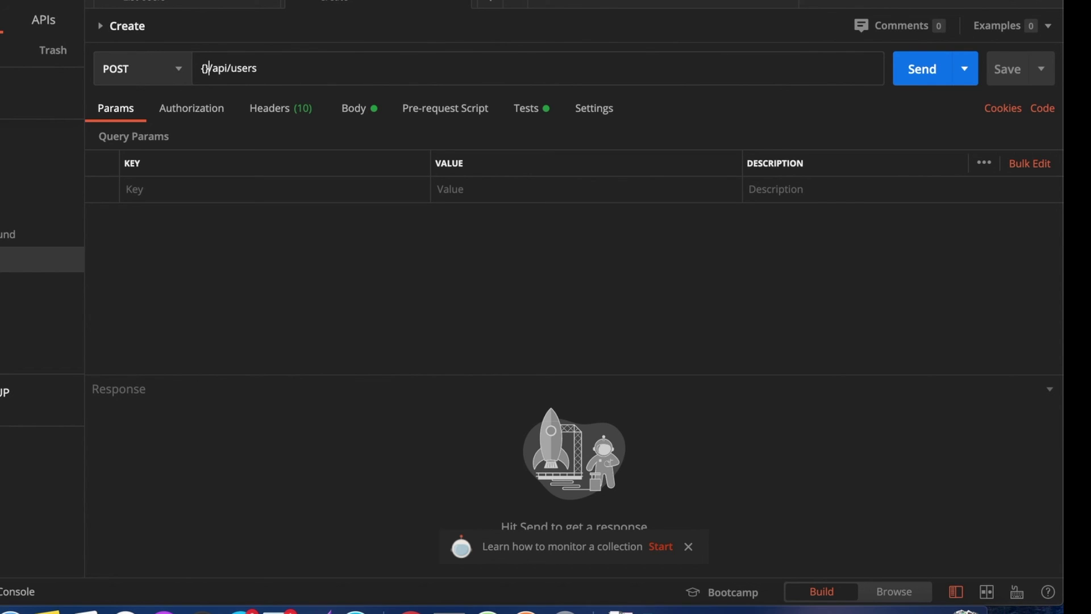
pyautogui.write('{')
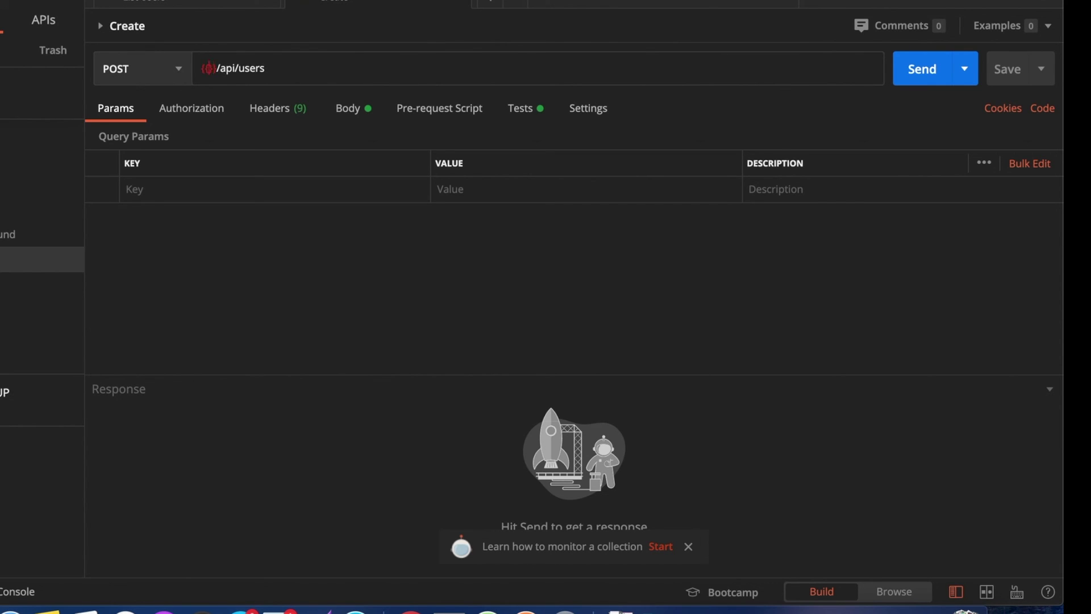
pyautogui.write('domain')
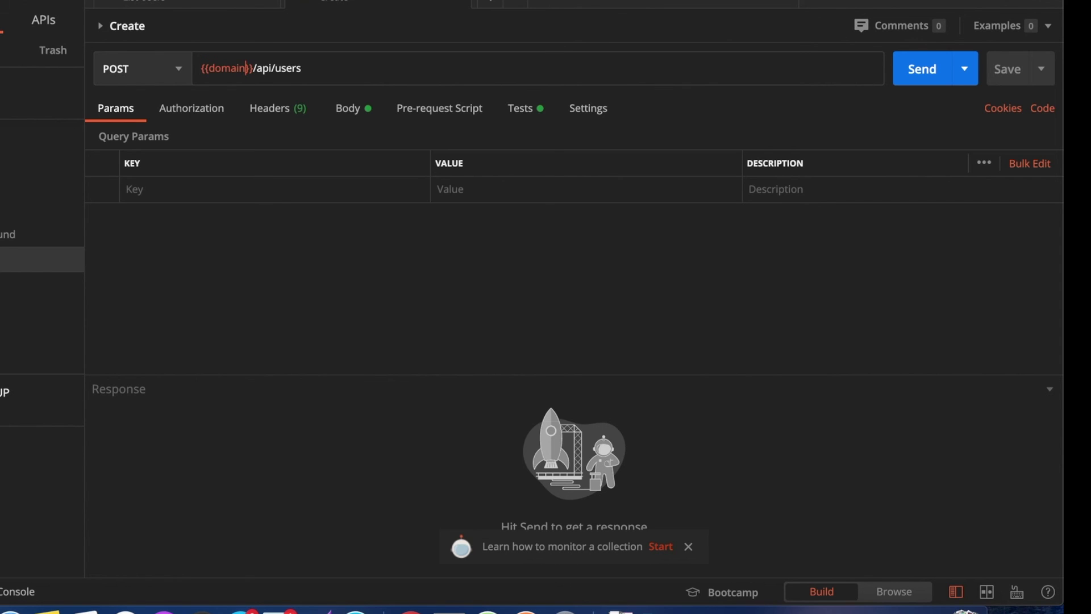
# Check how the domain variable resolves in the Create URL, send the request and inspect its response status
pyautogui.moveTo(244, 68)
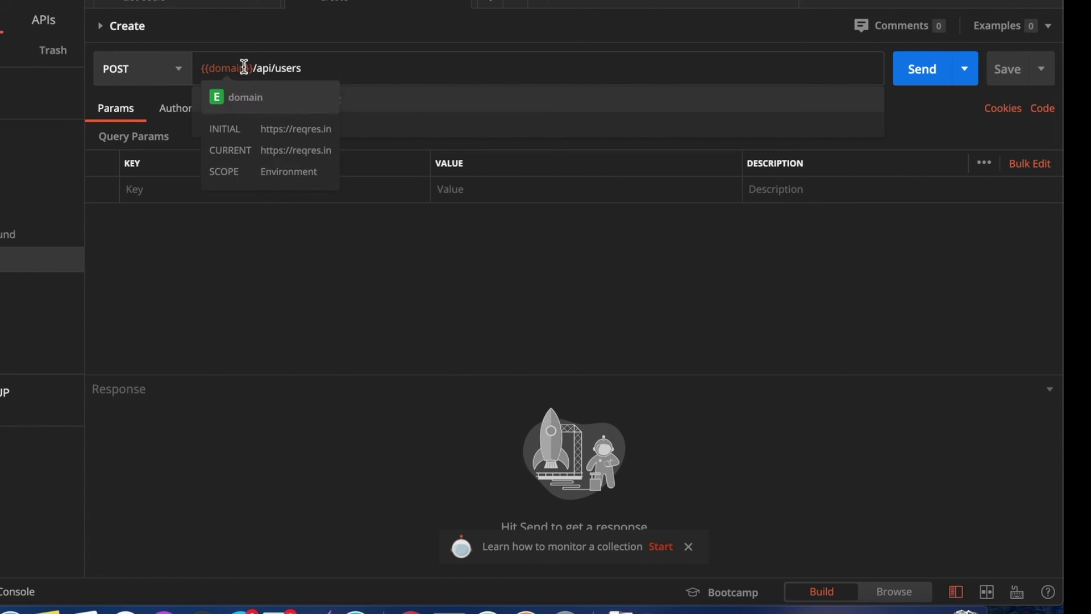
pyautogui.click(398, 299)
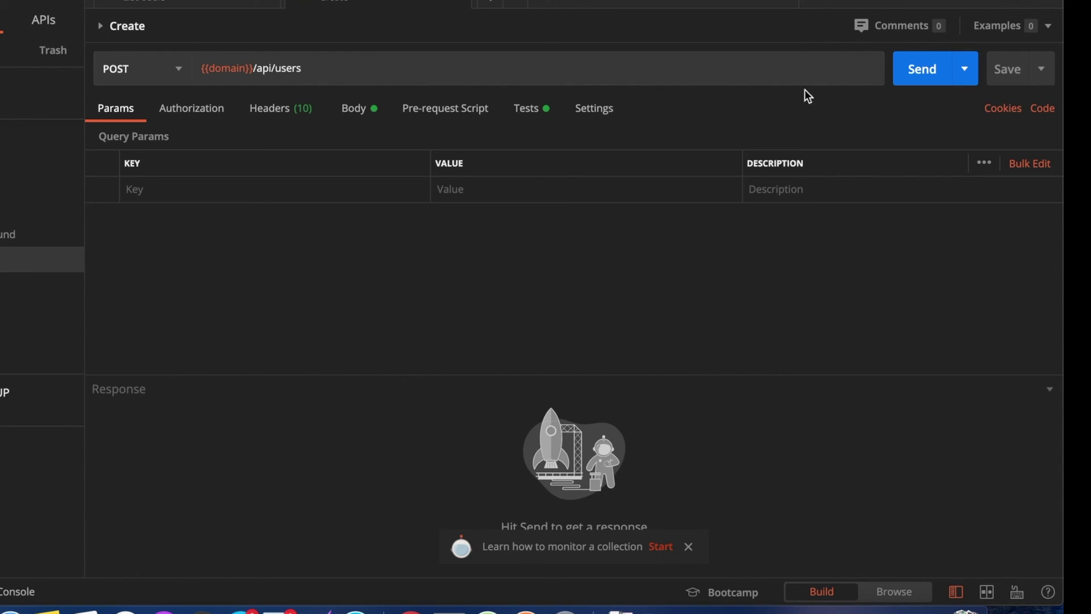
pyautogui.click(918, 71)
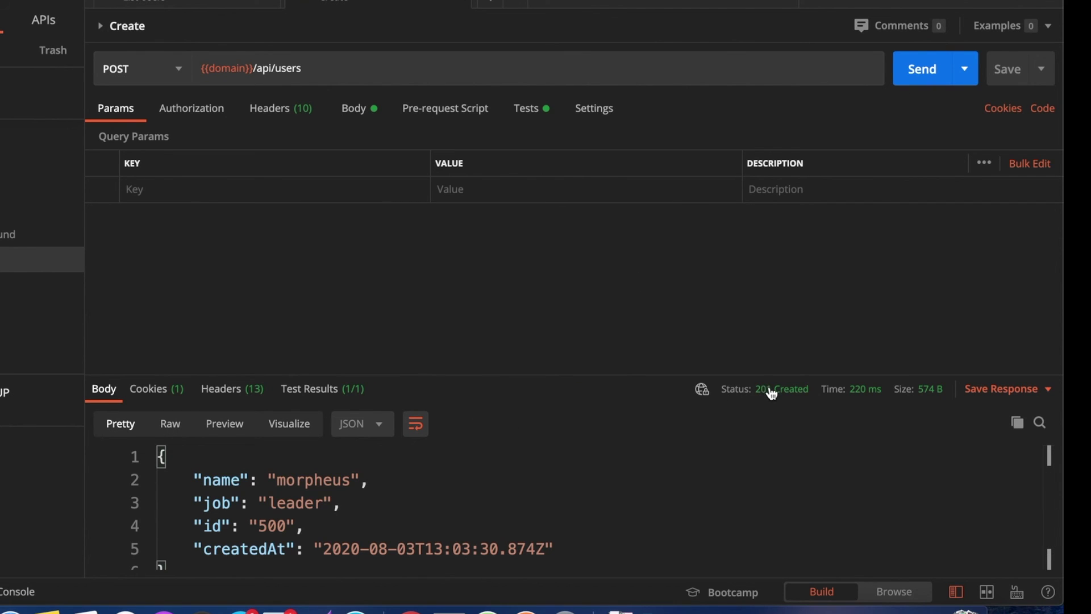
pyautogui.moveTo(771, 393)
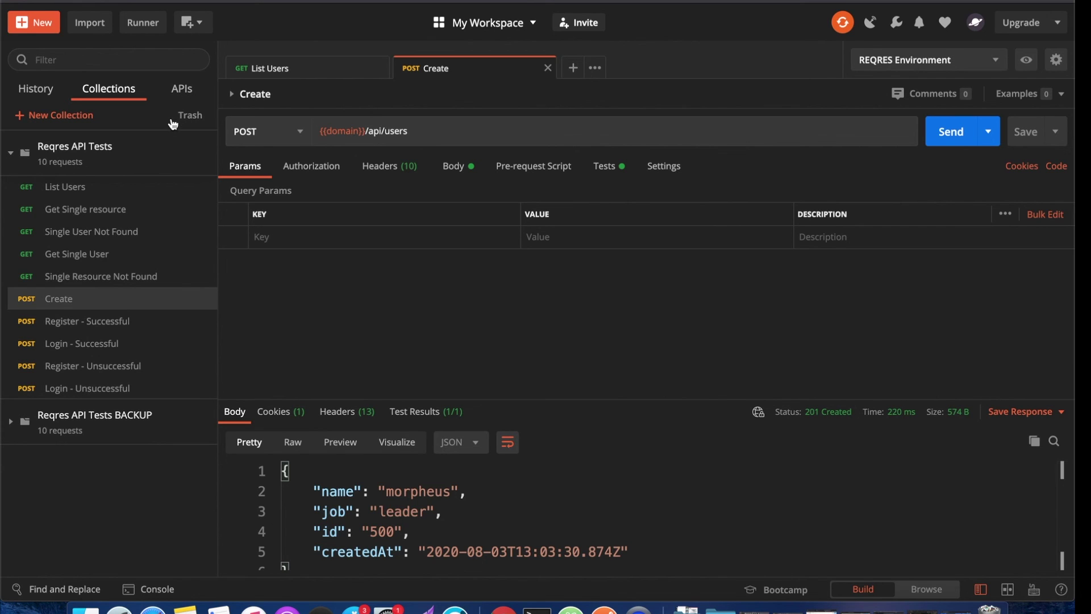
# Open the Login - Successful request from the Reqres API Tests collection and show its JSON body
pyautogui.click(16, 154)
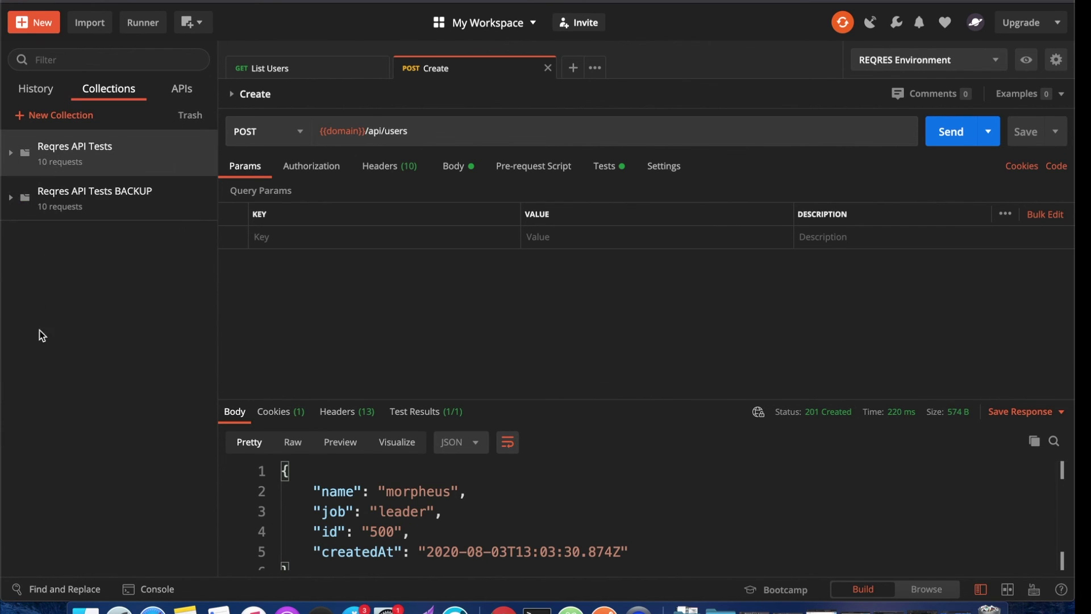
pyautogui.click(124, 164)
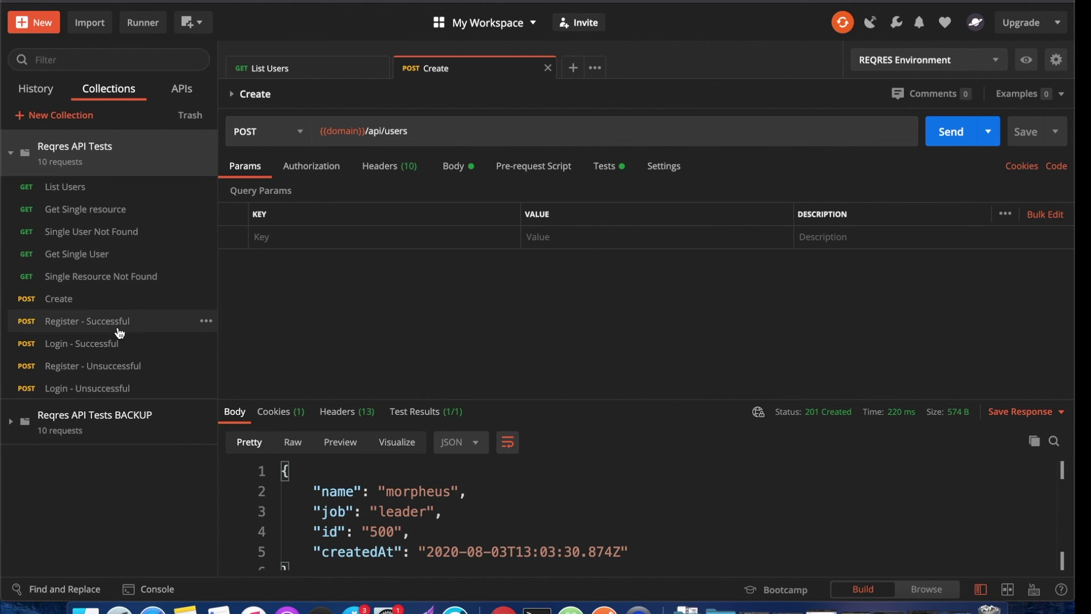
pyautogui.click(115, 344)
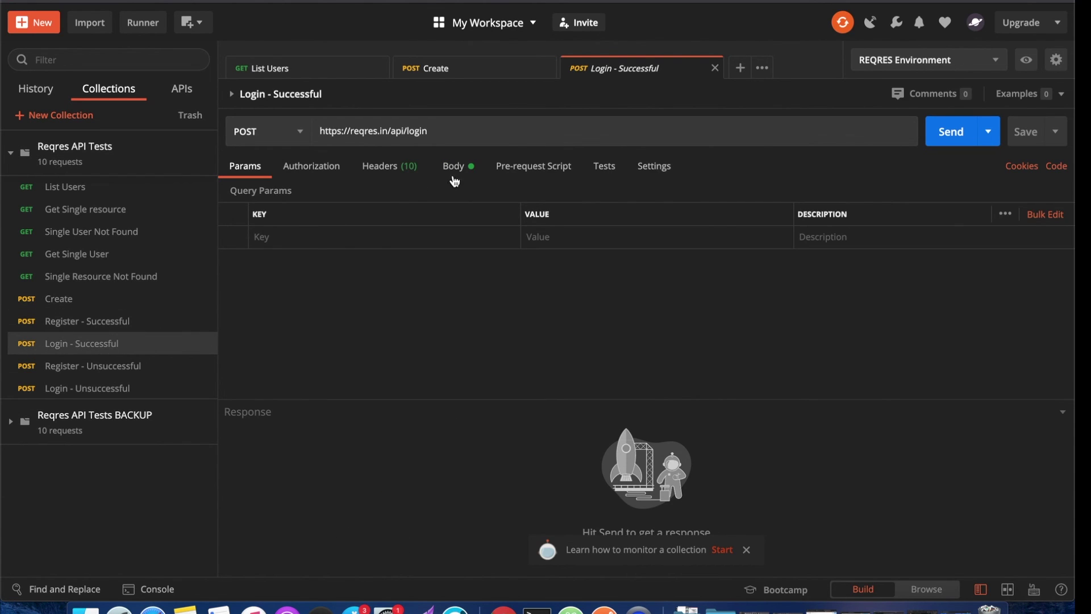
pyautogui.click(400, 166)
pyautogui.click(464, 165)
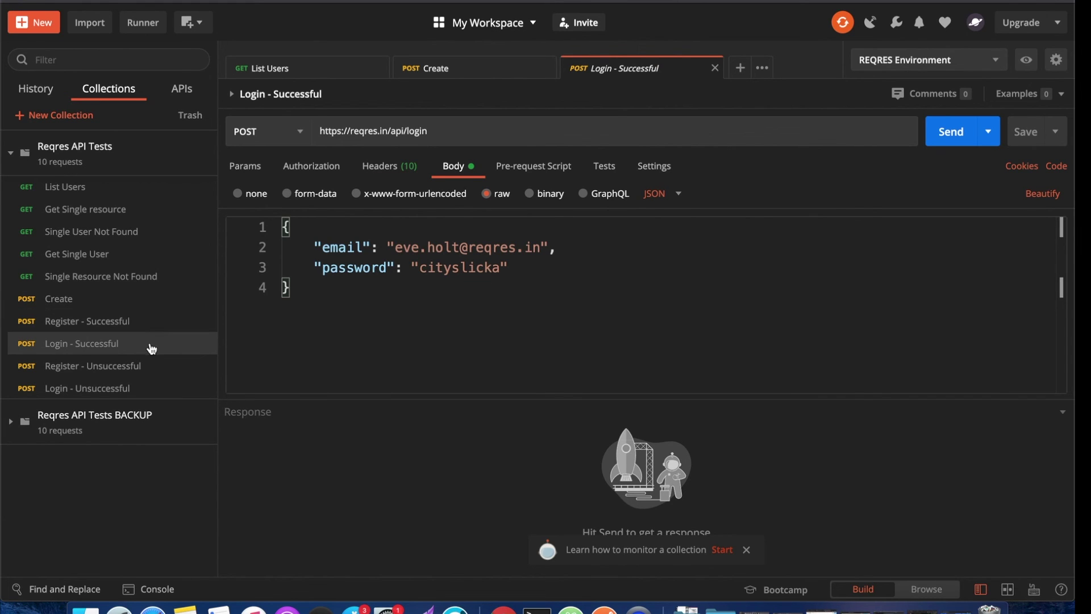
# Review the email and password fields in the Login - Successful body and copy the email value
pyautogui.moveTo(396, 247); pyautogui.dragTo(540, 247)
pyautogui.click(432, 274)
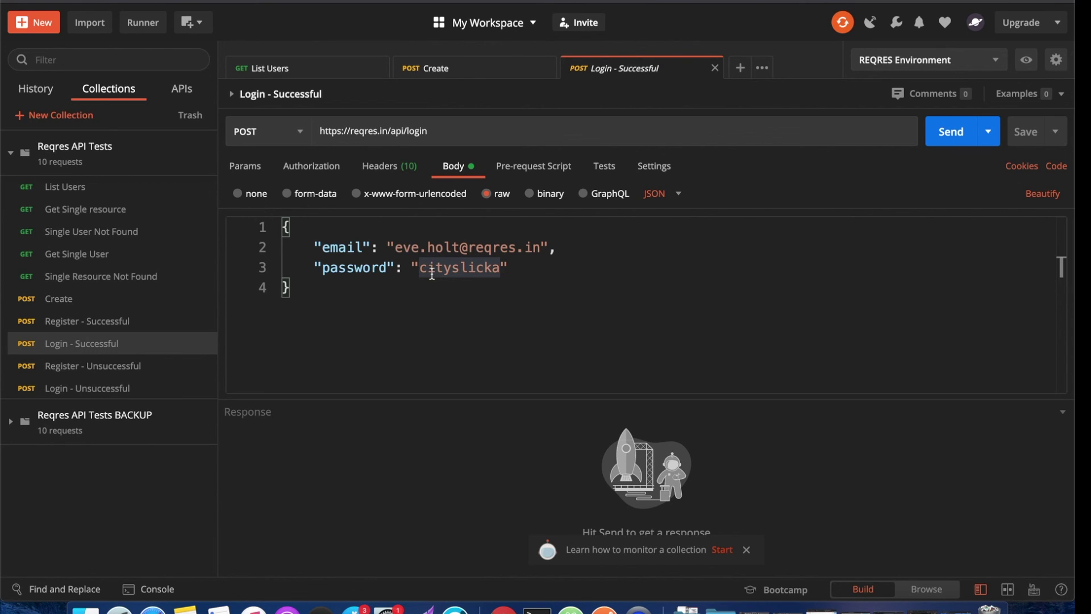
pyautogui.moveTo(396, 248); pyautogui.dragTo(538, 249)
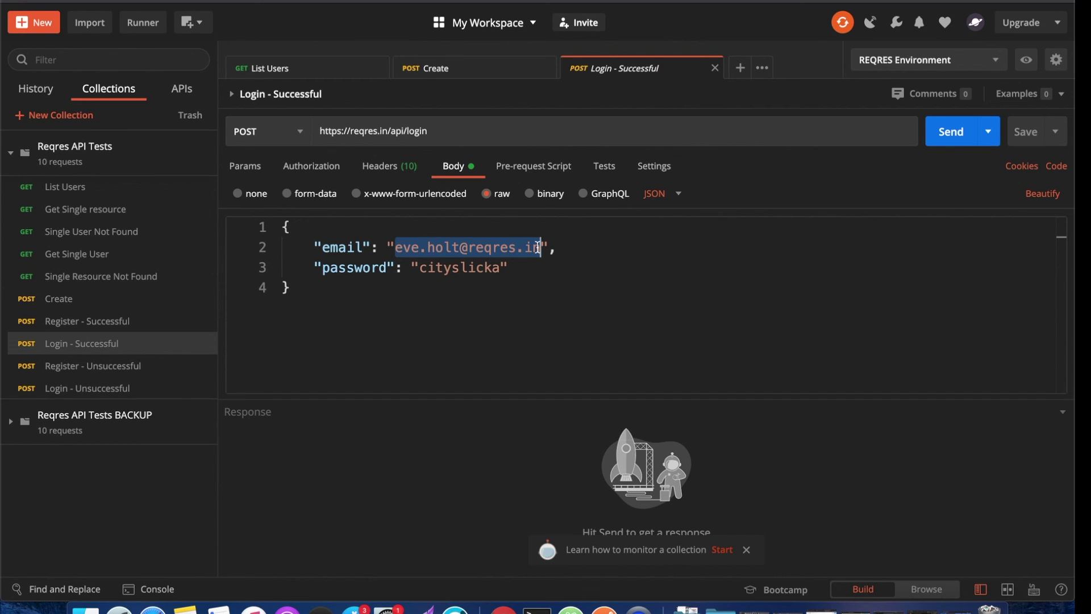
pyautogui.click(350, 249)
pyautogui.click(364, 268)
pyautogui.moveTo(541, 248); pyautogui.dragTo(395, 248)
pyautogui.press('super+c')
# Add a variable named email to the Reqres API Tests collection, with the copied email as initial and current value, and update the collection
pyautogui.moveTo(212, 144)
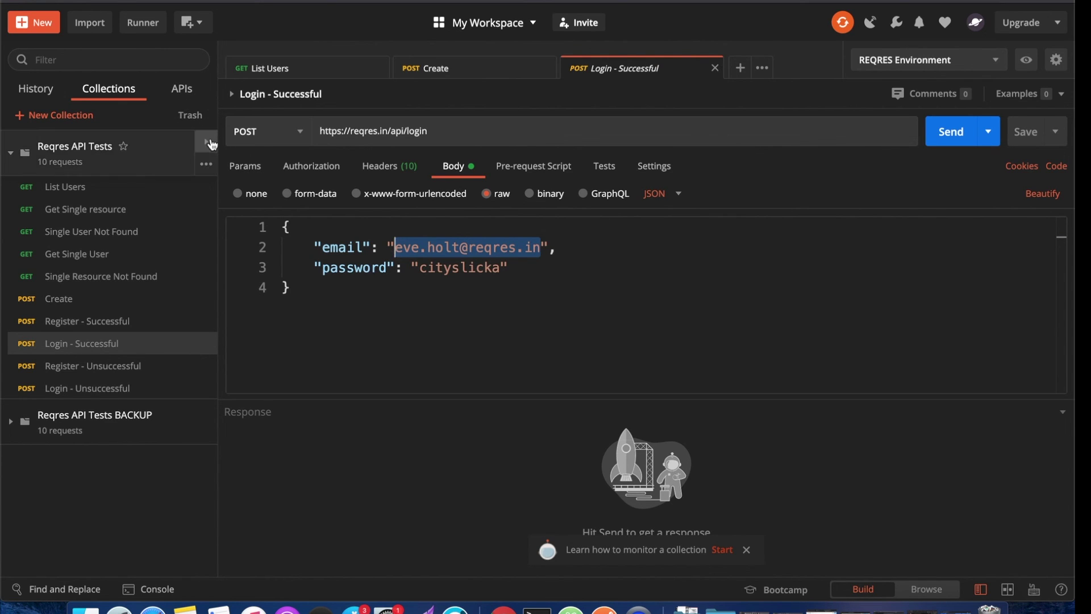
pyautogui.click(207, 169)
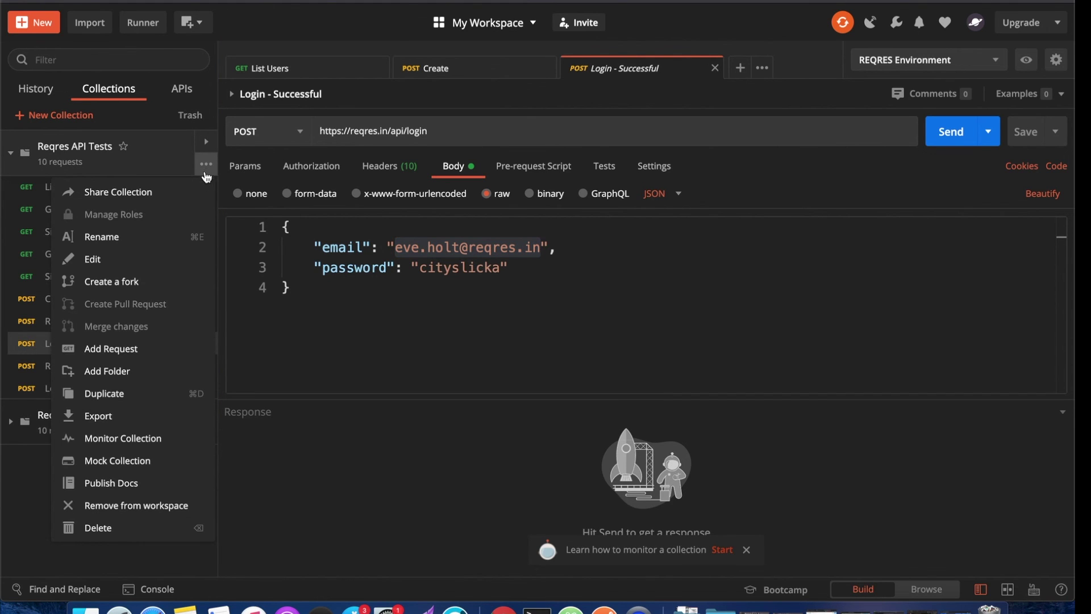
pyautogui.click(166, 260)
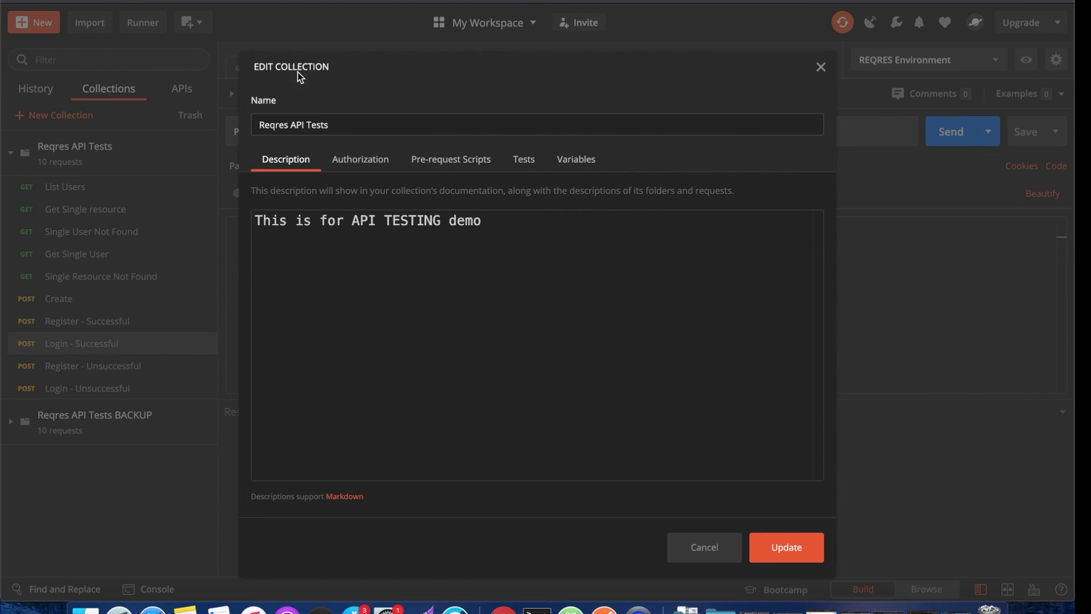
pyautogui.click(576, 160)
pyautogui.click(332, 245)
pyautogui.write('email')
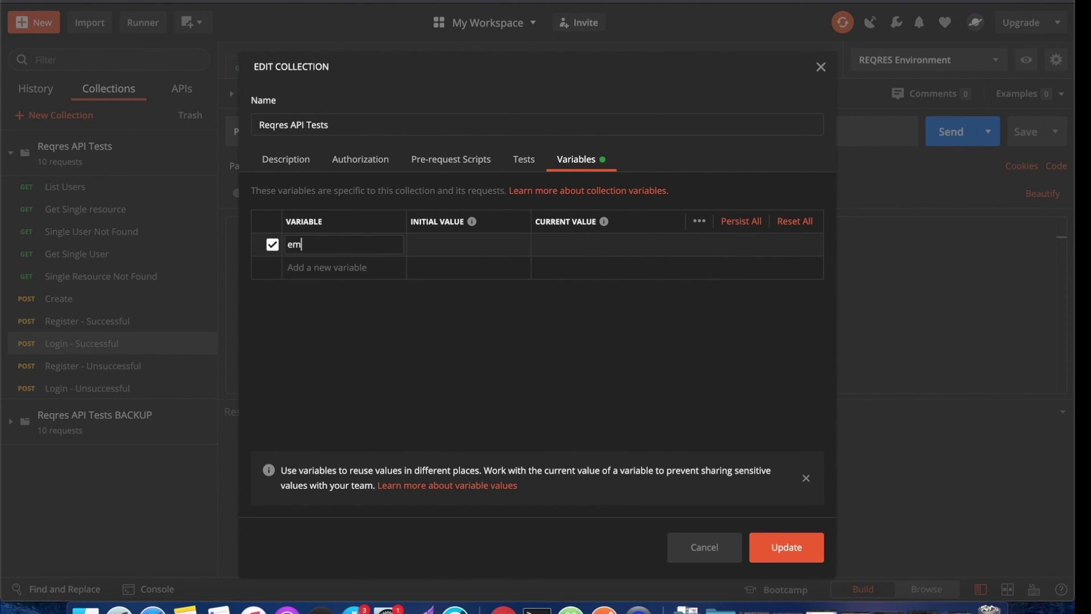
pyautogui.click(435, 246)
pyautogui.press('super+v')
pyautogui.click(557, 244)
pyautogui.press('super+v')
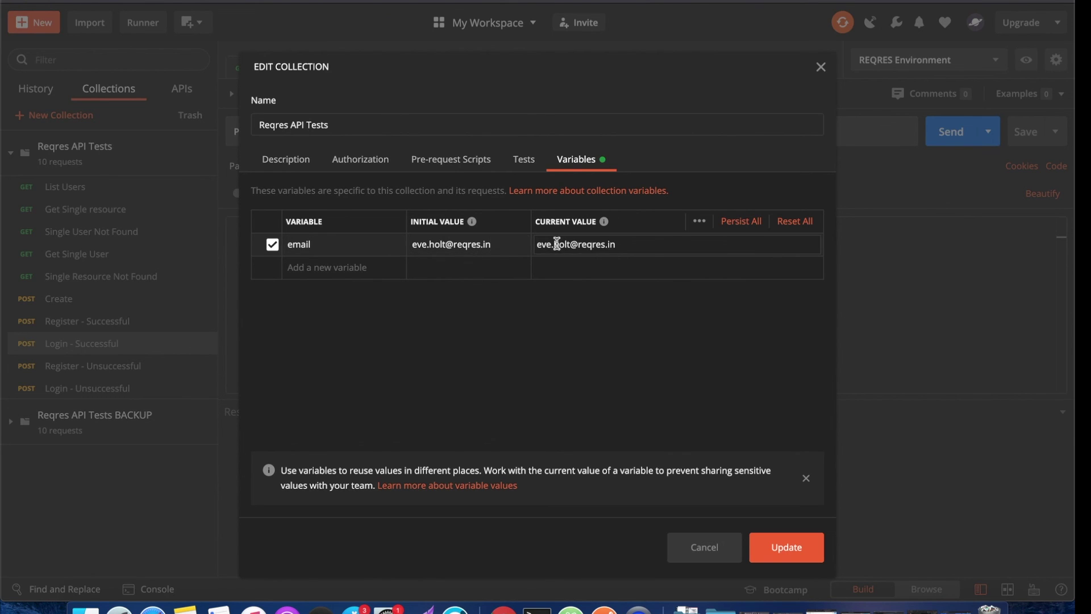
pyautogui.click(779, 545)
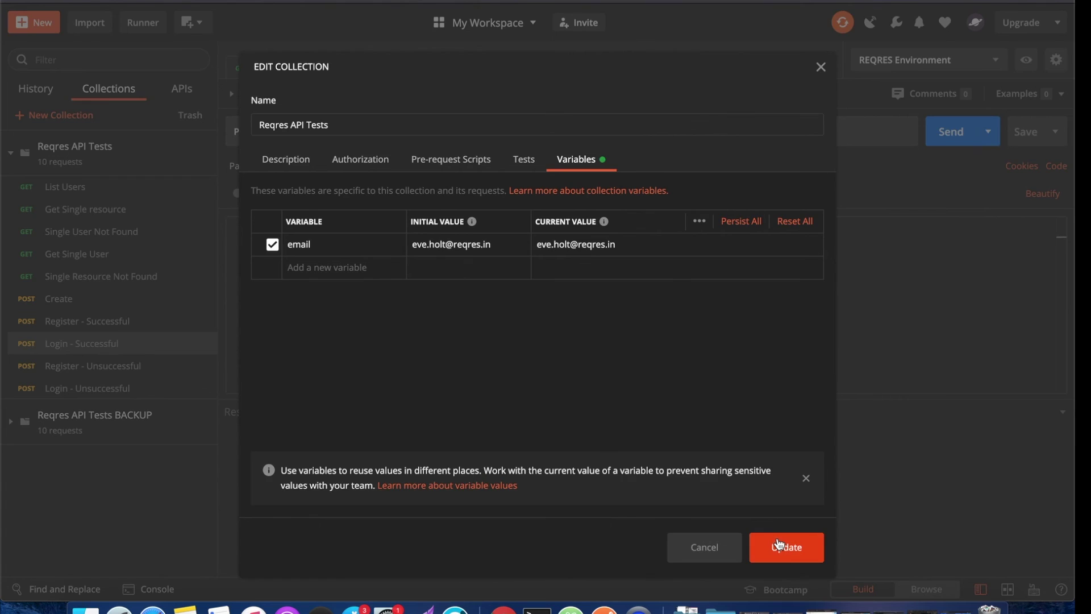
# Copy the password value from the login body into a new Reqres API Tests collection variable named password and update the collection
pyautogui.doubleClick(467, 270)
pyautogui.press('super+c')
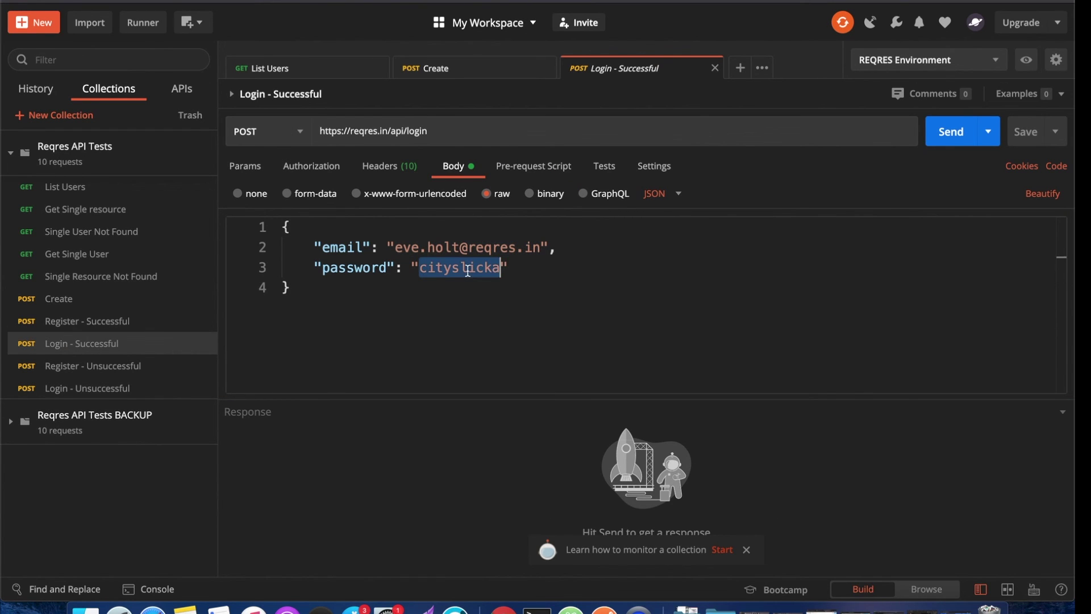
pyautogui.click(206, 164)
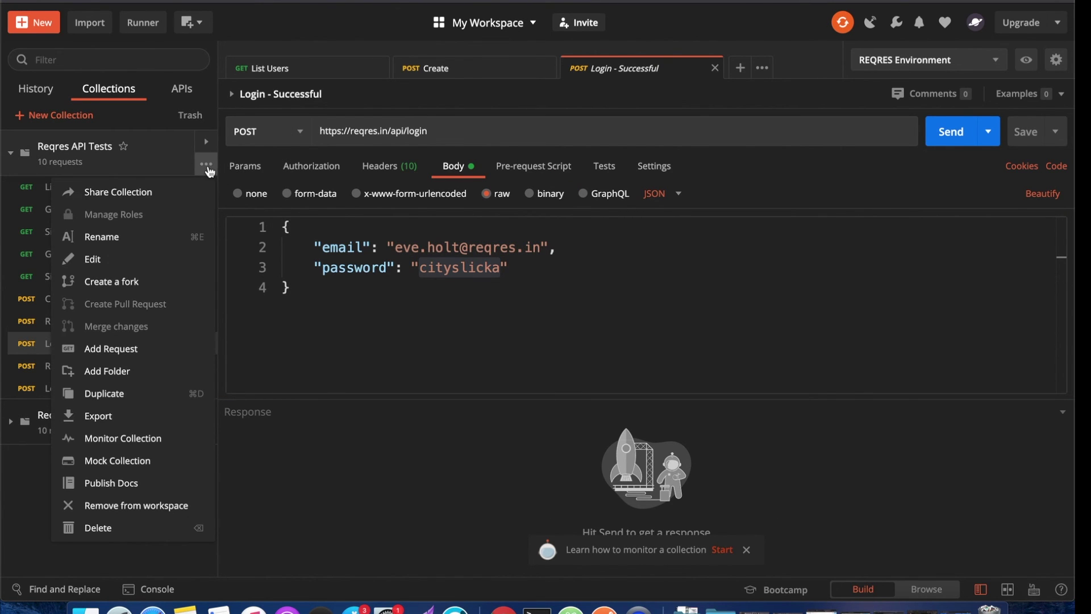
pyautogui.click(165, 260)
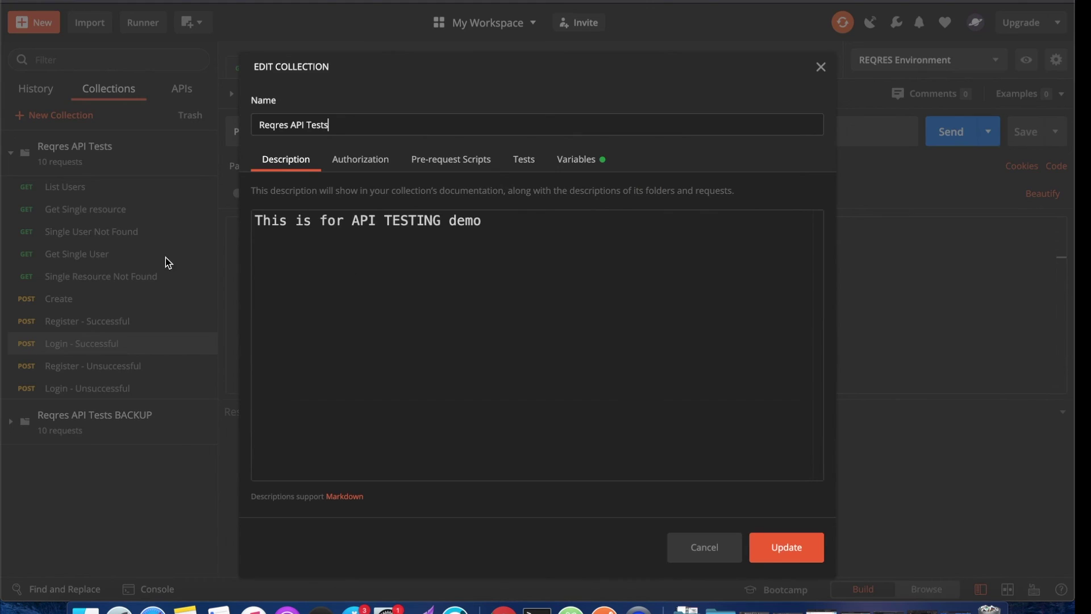
pyautogui.click(562, 164)
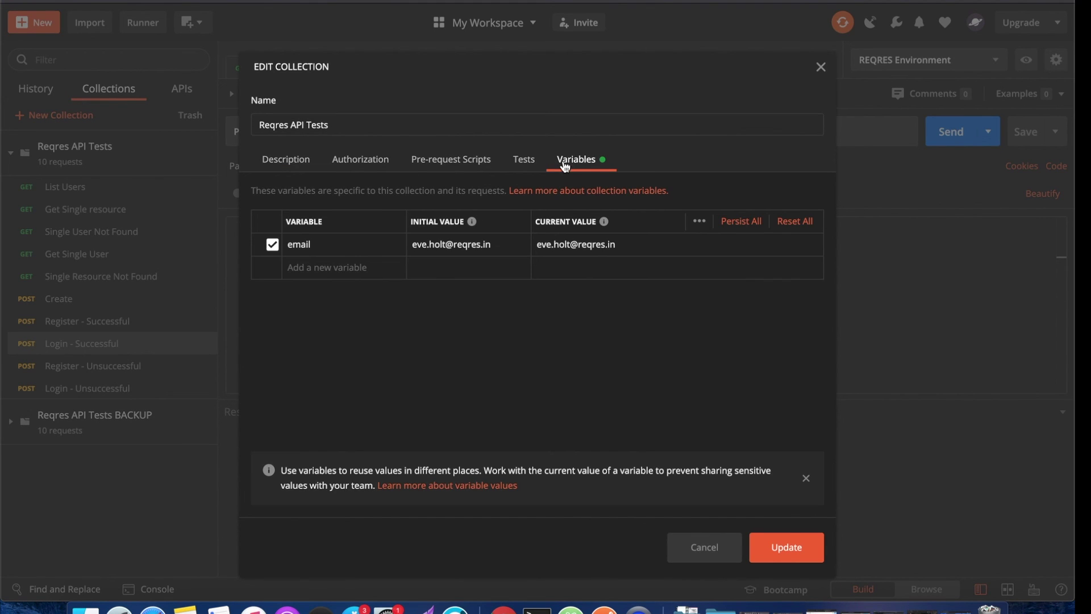
pyautogui.click(350, 267)
pyautogui.write('passwor')
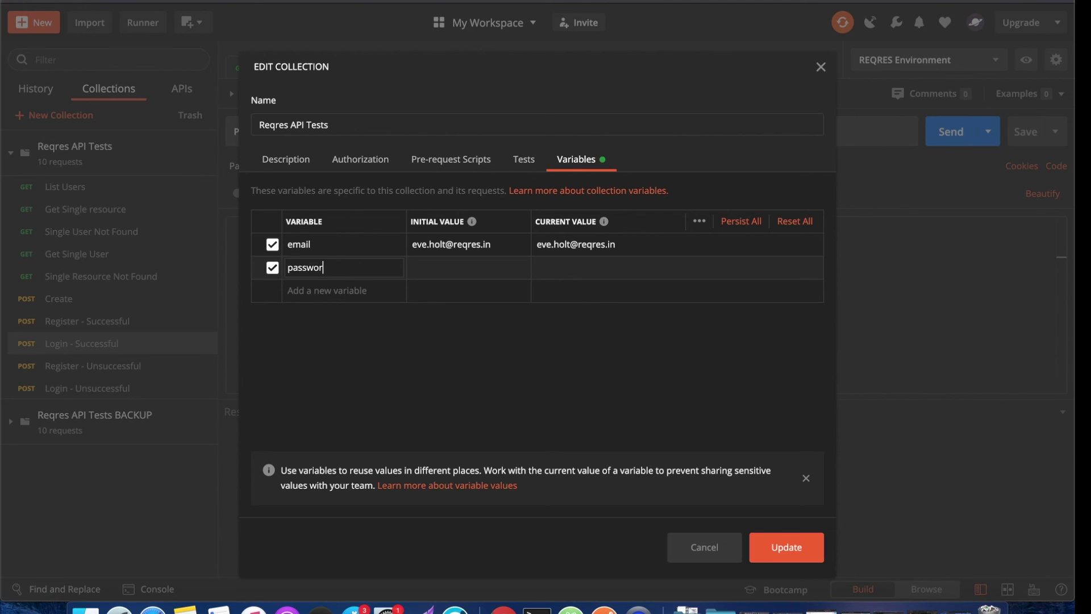
pyautogui.write('d')
pyautogui.click(479, 275)
pyautogui.press('super+v')
pyautogui.click(571, 265)
pyautogui.click(783, 539)
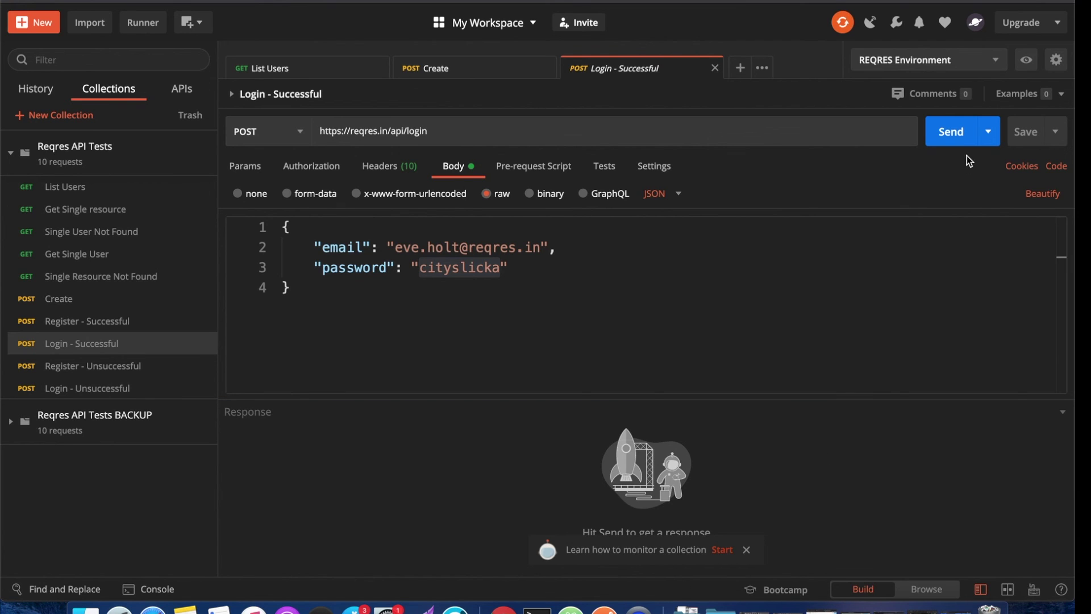
# Review the REQRES Environment and global variables in the environment quick look, and highlight the email value in the login body
pyautogui.click(1024, 63)
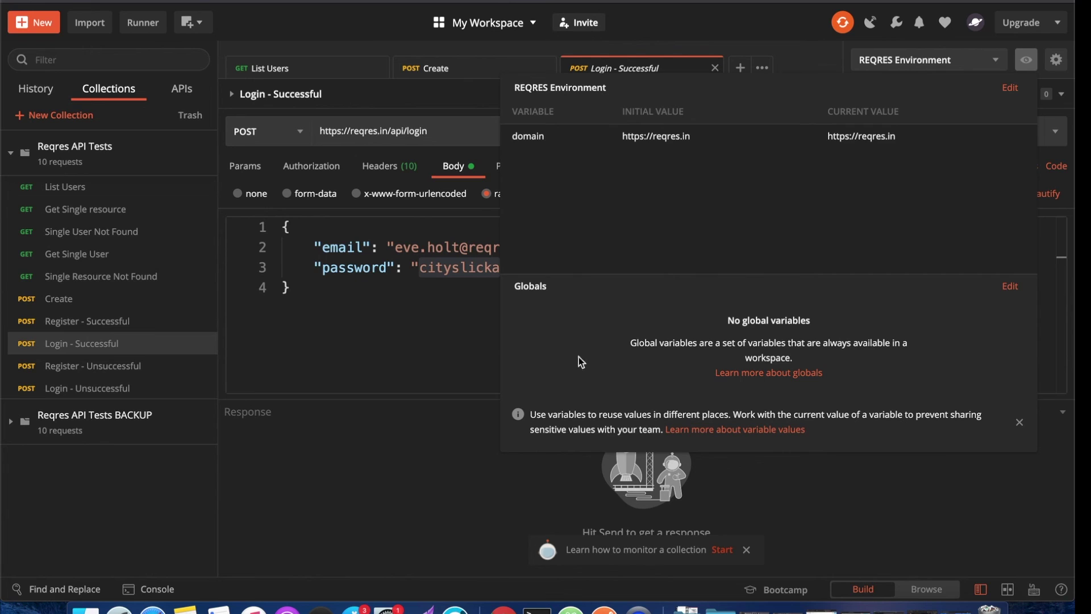
pyautogui.click(390, 324)
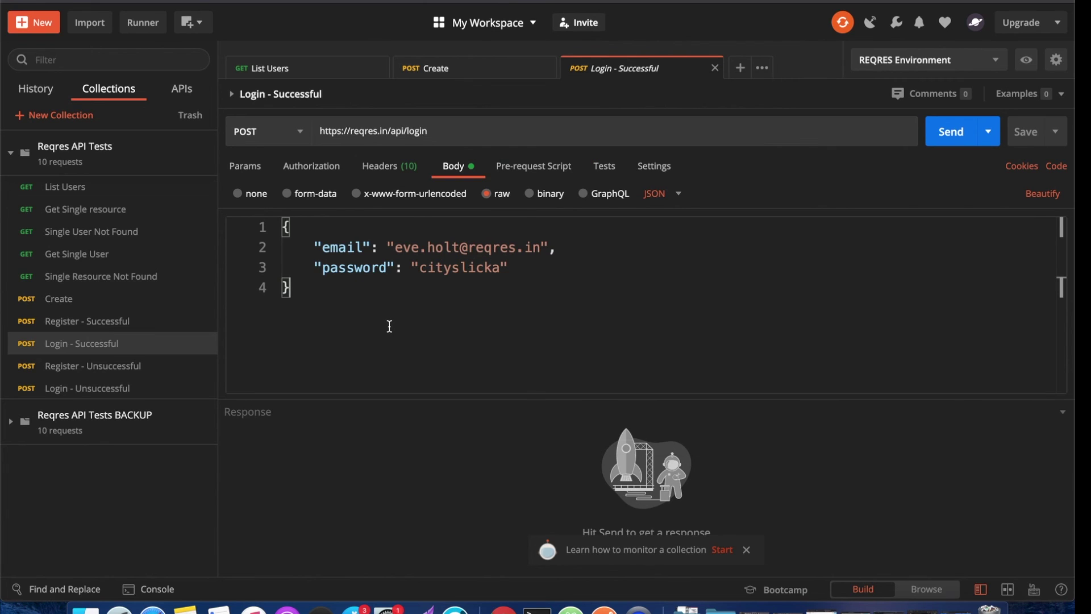
pyautogui.doubleClick(540, 248)
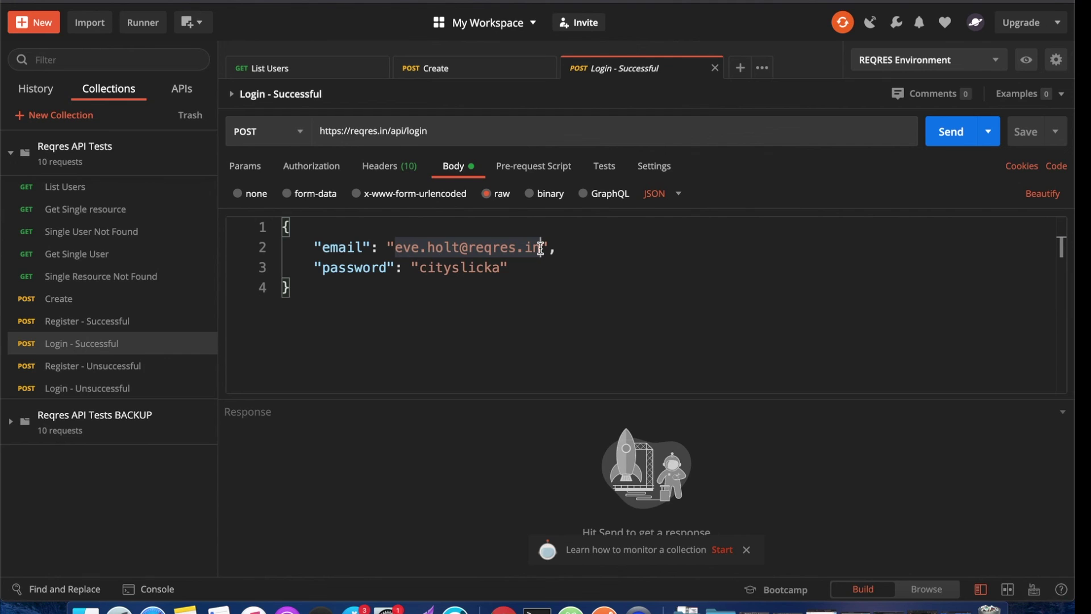
pyautogui.click(421, 125)
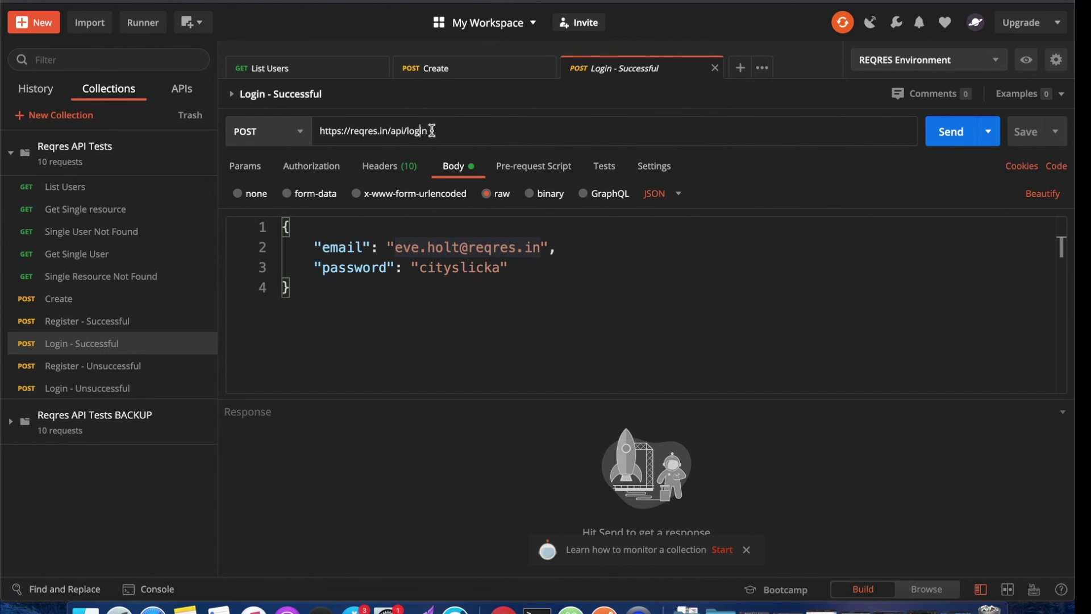
pyautogui.click(432, 130)
pyautogui.write('{{}}')
pyautogui.press('BackSpace')
pyautogui.press('BackSpace')
pyautogui.press('BackSpace')
pyautogui.press('BackSpace')
# Replace the email value in the Login - Successful body with {{email}} and check the suggested variable's details
pyautogui.moveTo(540, 247); pyautogui.dragTo(399, 242)
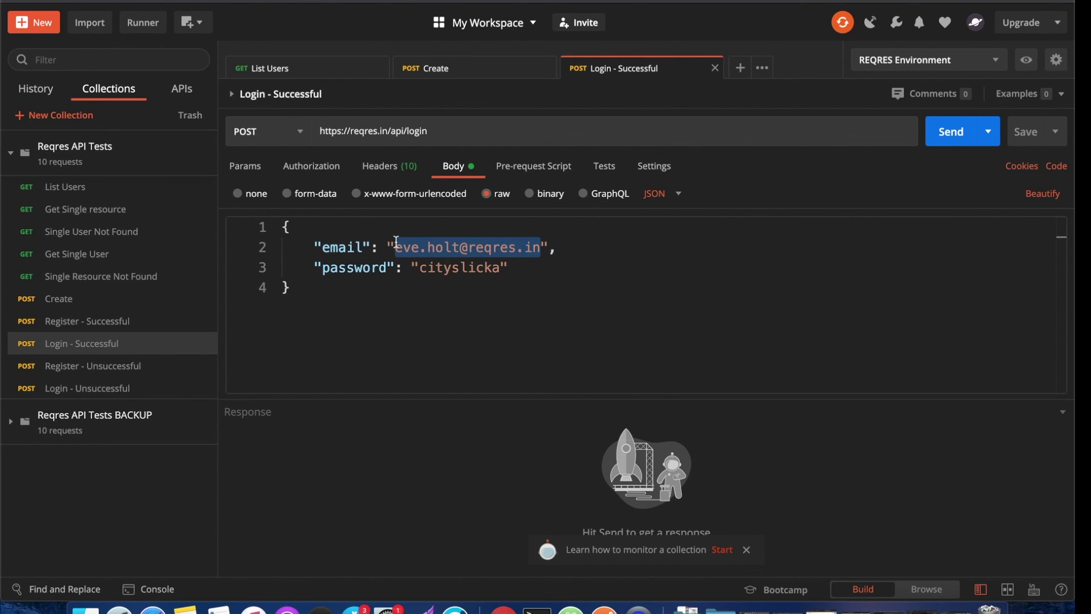
pyautogui.press('BackSpace')
pyautogui.write('{}{}')
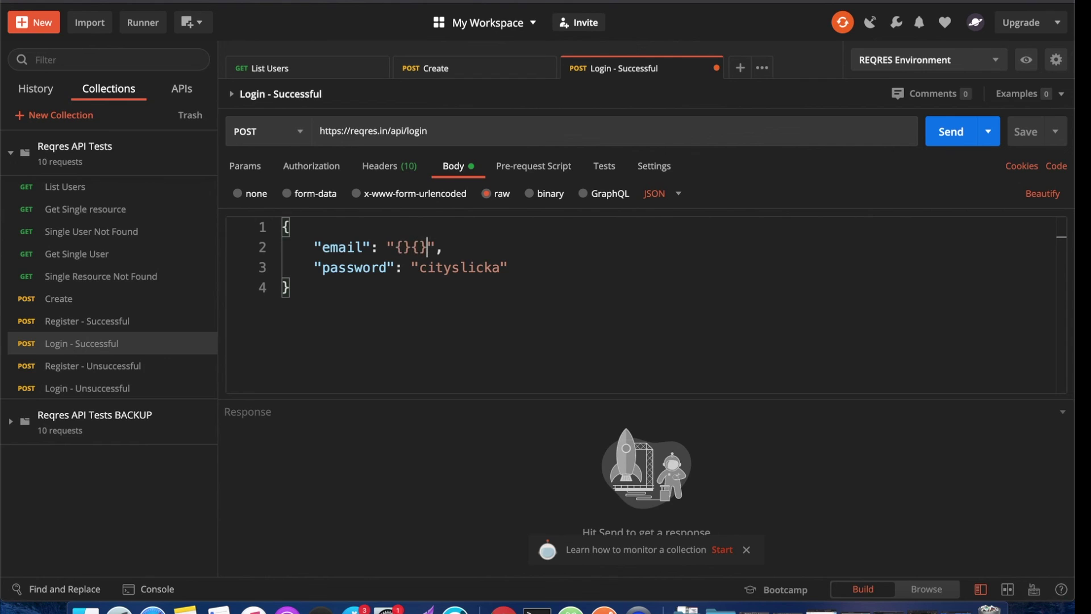
pyautogui.press('BackSpace')
pyautogui.press('BackSpace')
pyautogui.press('BackSpace')
pyautogui.write('{}}')
pyautogui.write('email')
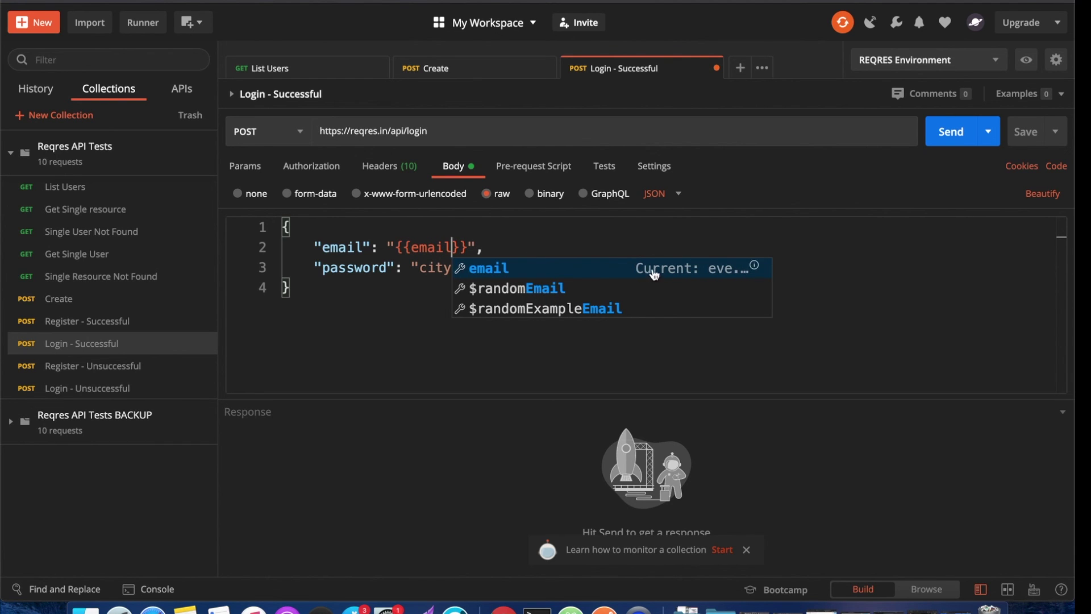
pyautogui.click(756, 267)
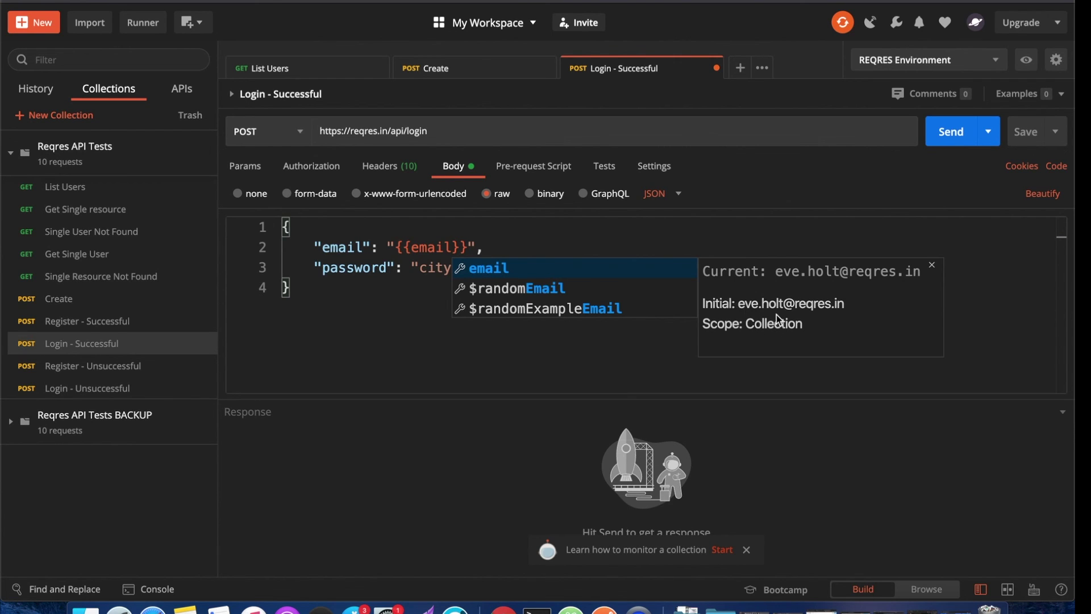
pyautogui.click(576, 269)
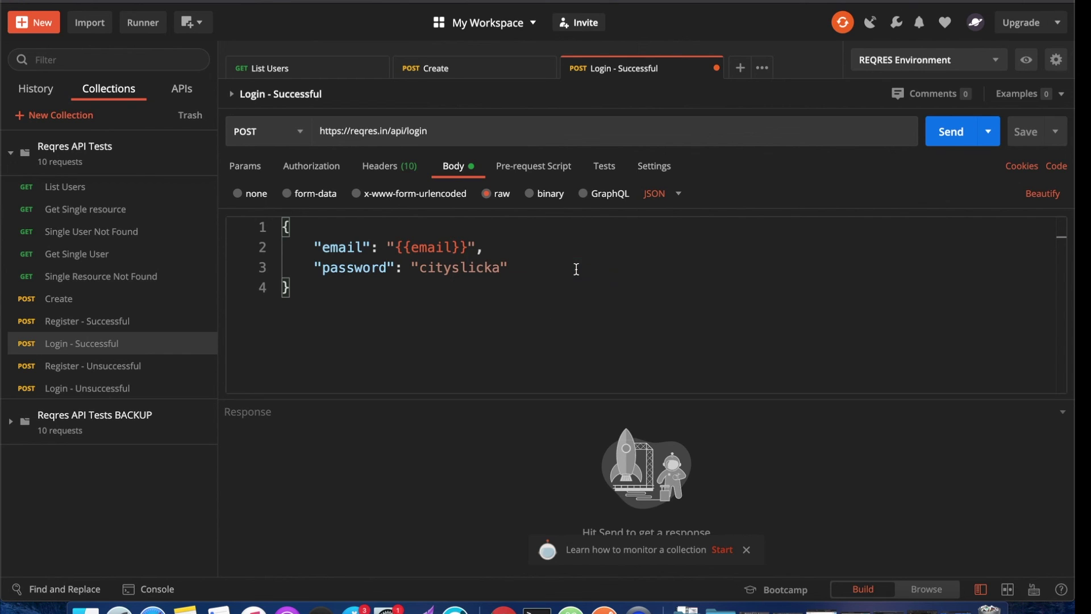
# Replace the password value in the Login - Successful body with the variable reference {{password}}
pyautogui.click(490, 268)
pyautogui.moveTo(484, 269); pyautogui.dragTo(421, 267)
pyautogui.write('{{')
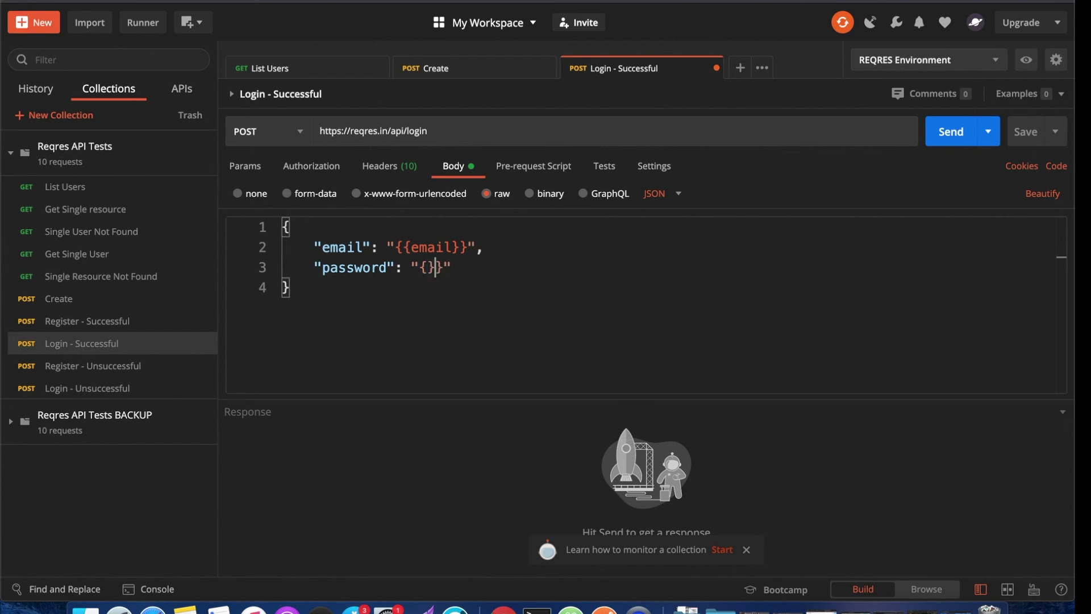
pyautogui.press('BackSpace')
pyautogui.write('{password')
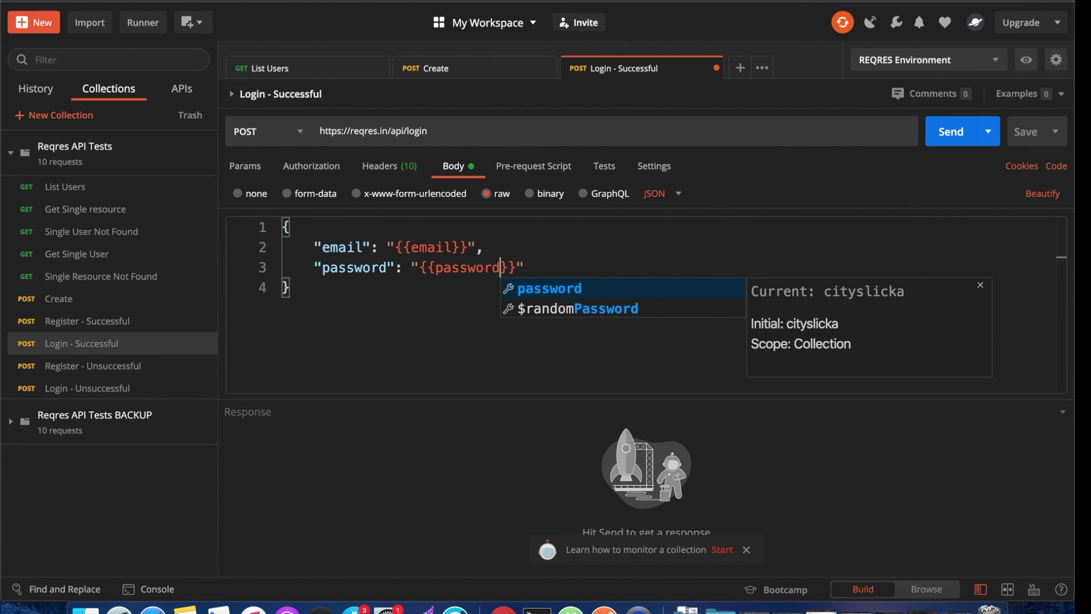
pyautogui.click(455, 232)
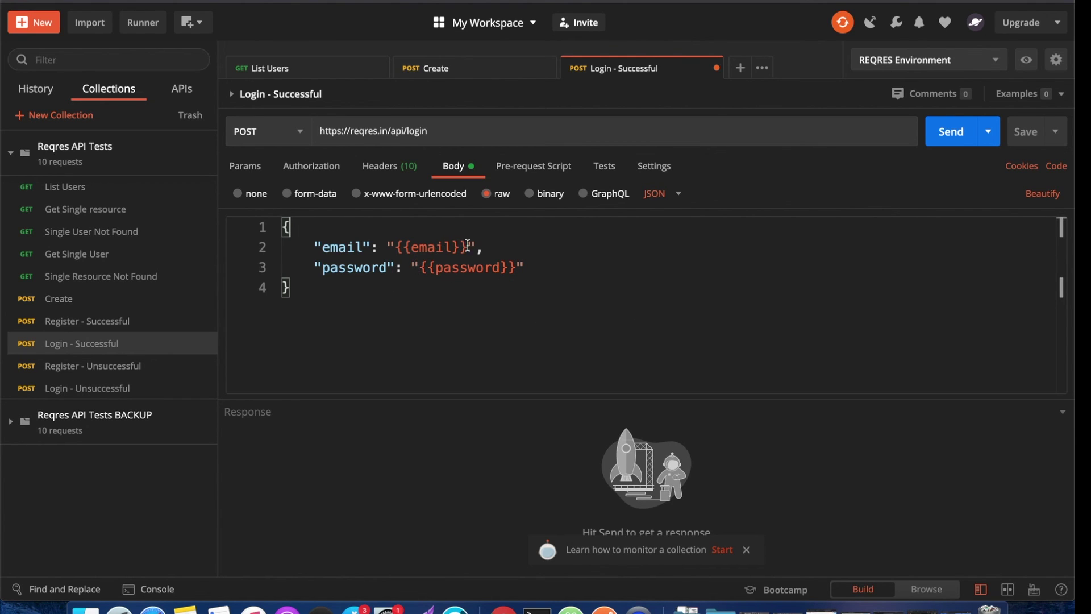
# Send the login request with the email and password variable references and check the response status description
pyautogui.doubleClick(437, 247)
pyautogui.doubleClick(472, 267)
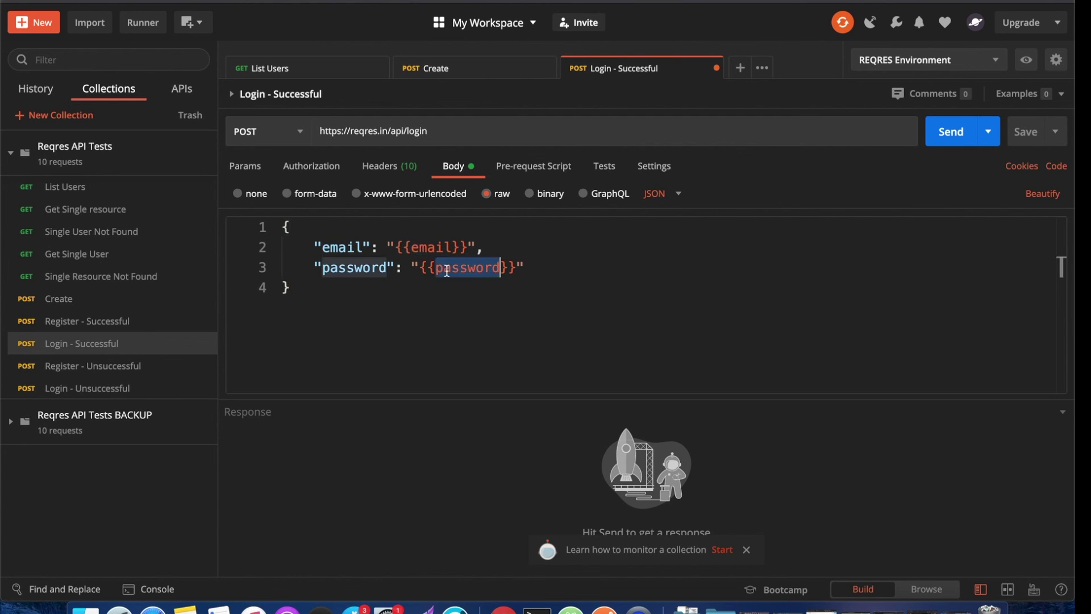
pyautogui.click(941, 143)
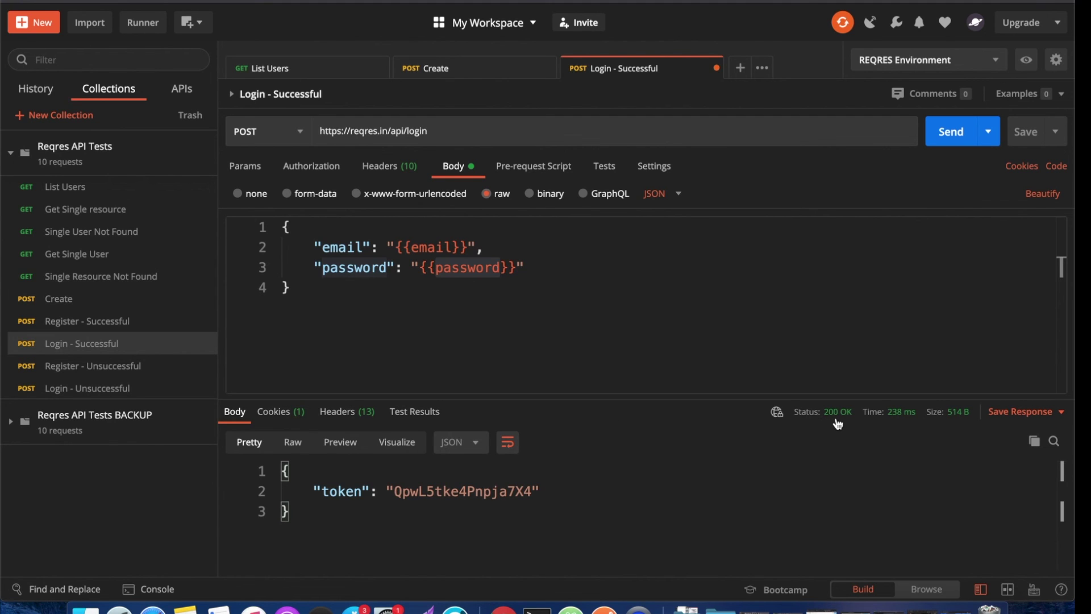
pyautogui.moveTo(833, 422)
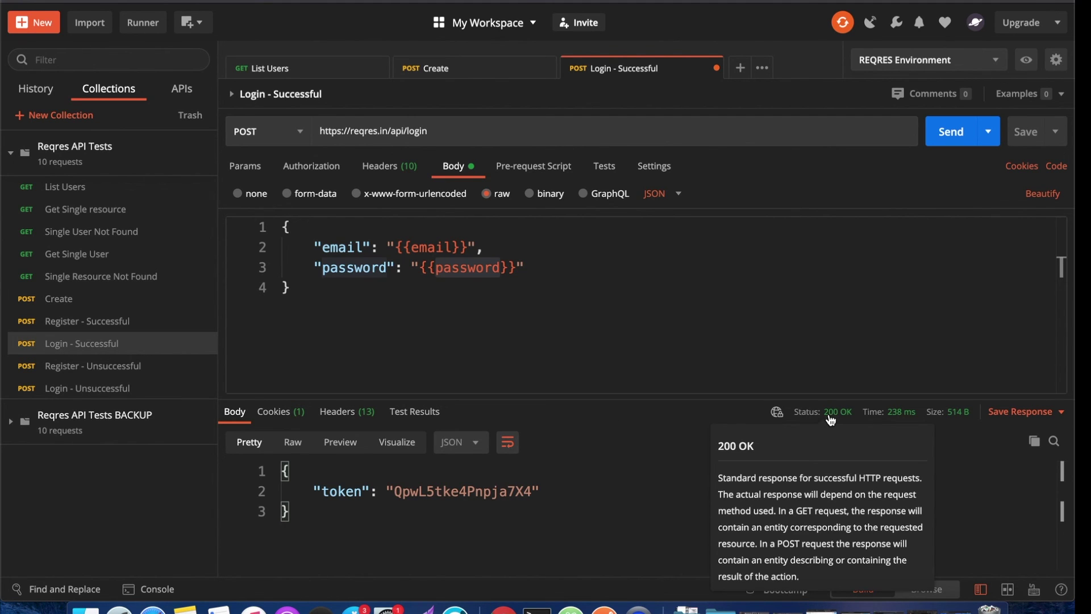
pyautogui.click(780, 373)
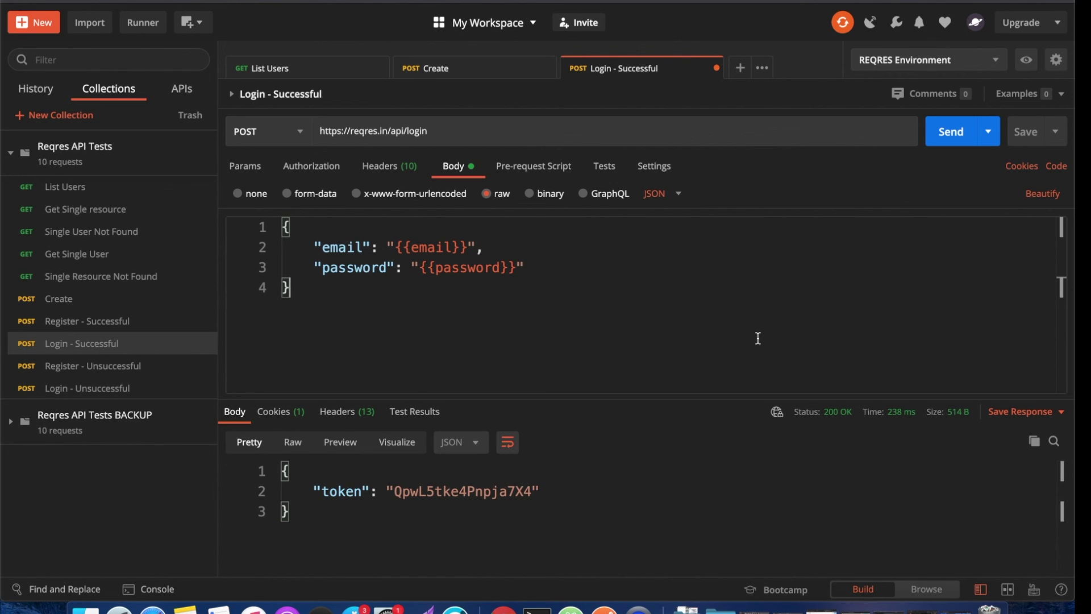
# Start the login request's test script with an empty console.log(); statement
pyautogui.click(617, 171)
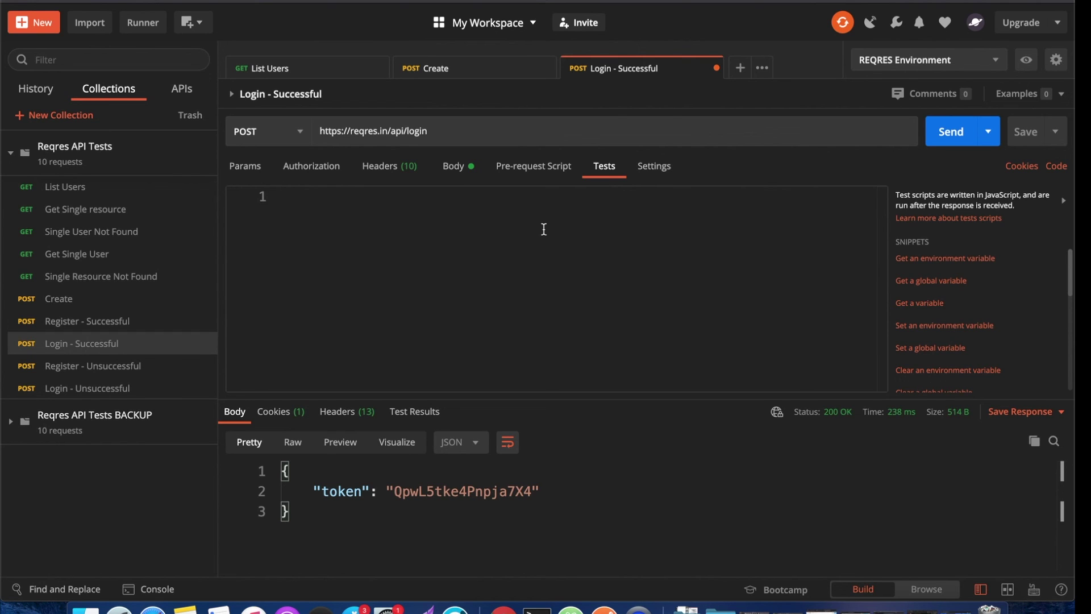
pyautogui.write('console')
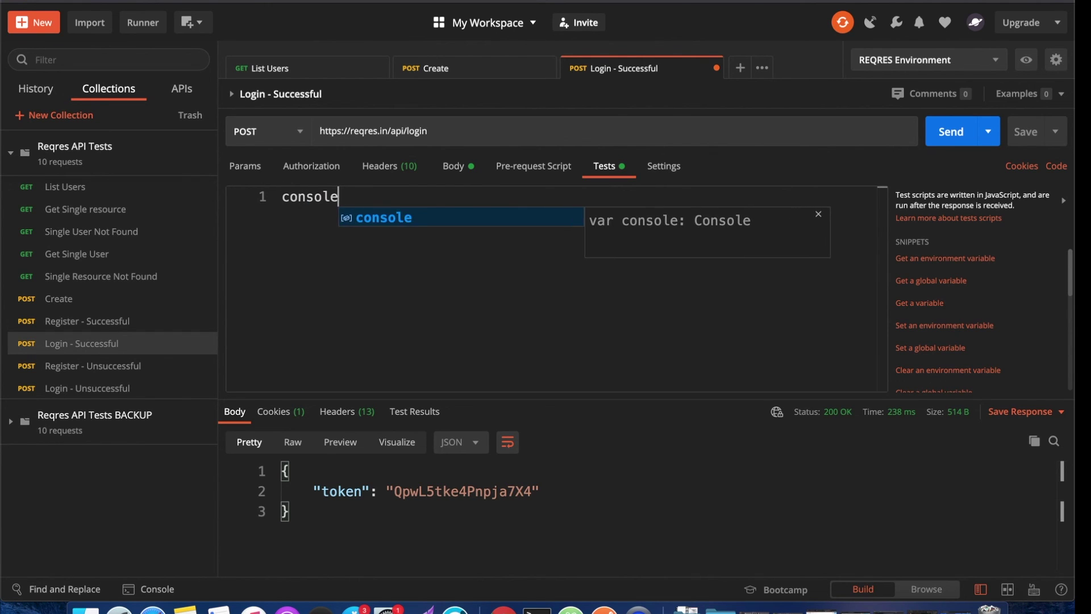
pyautogui.write('.log(')
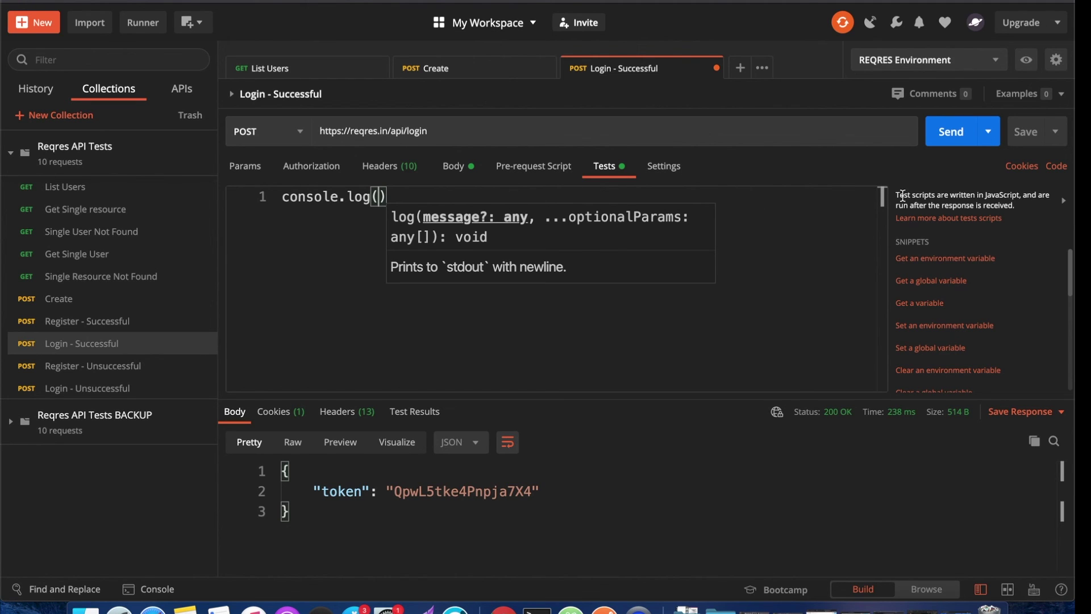
pyautogui.click(402, 197)
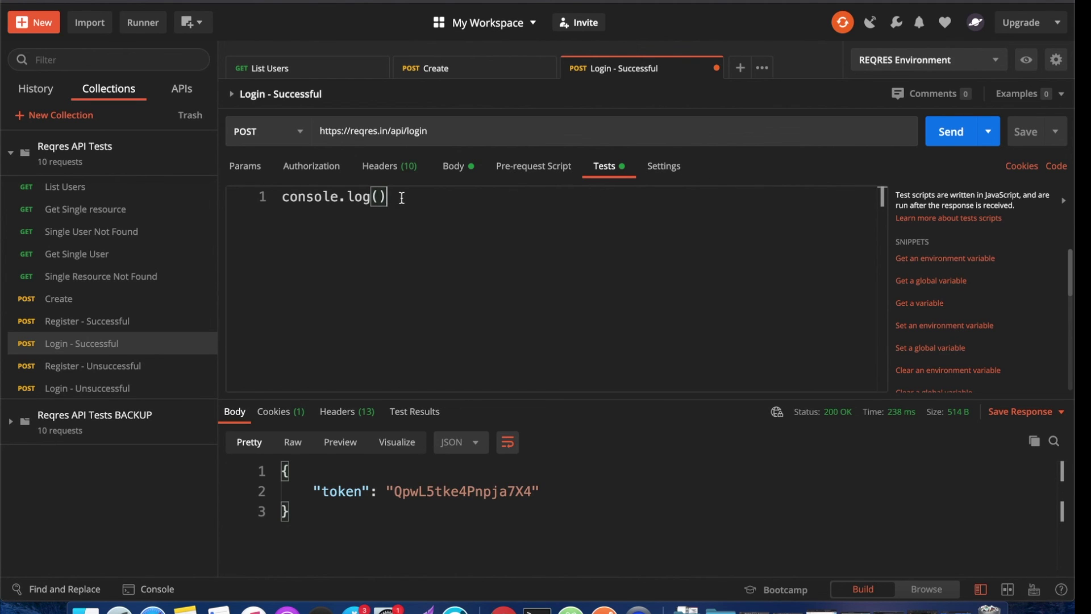
pyautogui.write(';')
pyautogui.press('Left')
pyautogui.press('Left')
# Insert a pm.variables.get() call inside the console.log statement
pyautogui.write('pm')
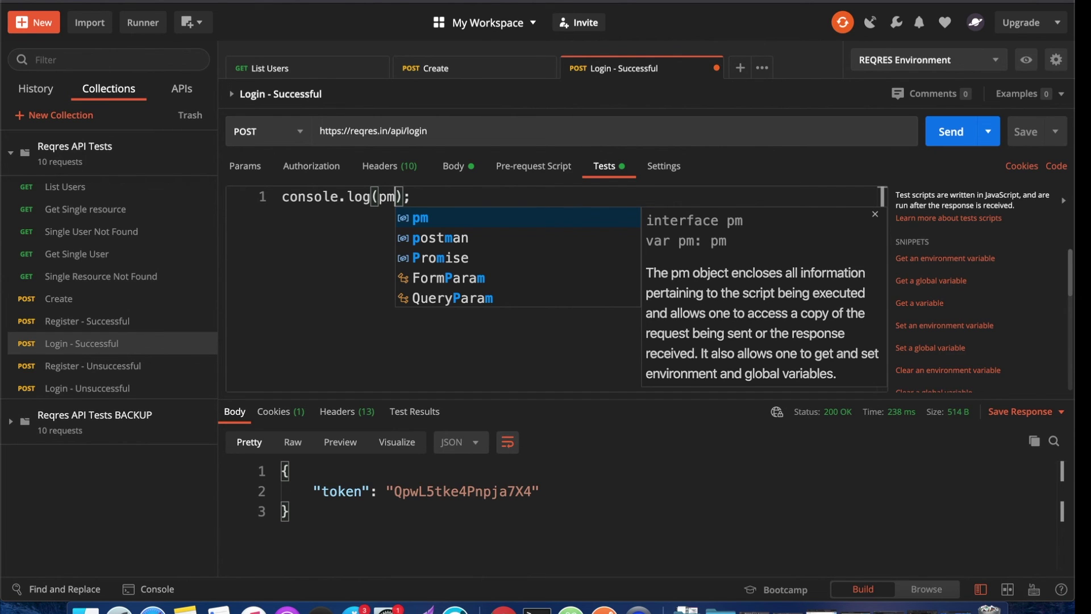
pyautogui.write('.va')
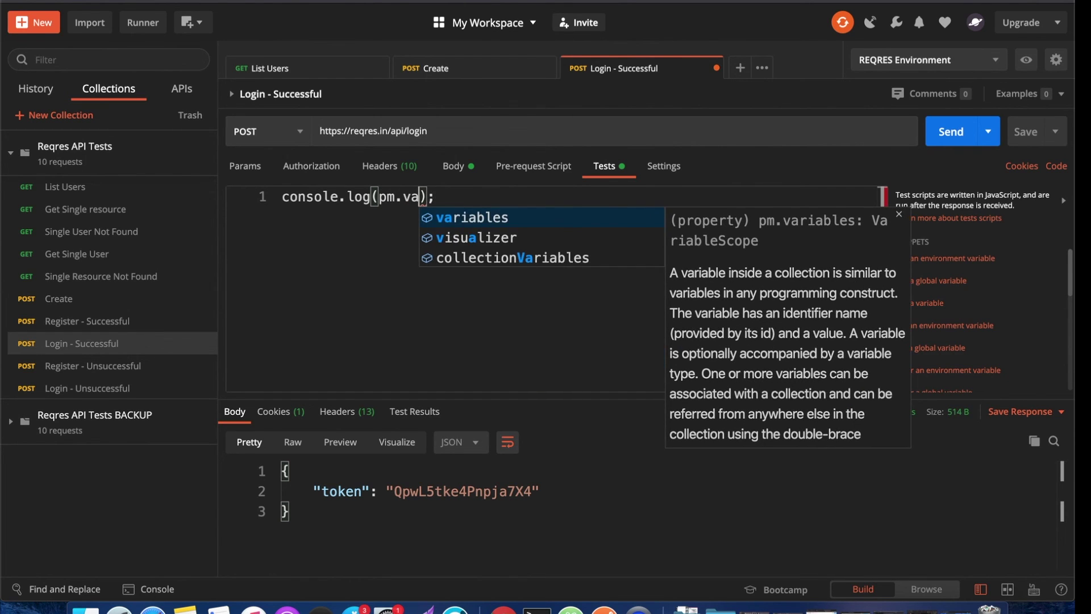
pyautogui.press('Return')
pyautogui.write('.')
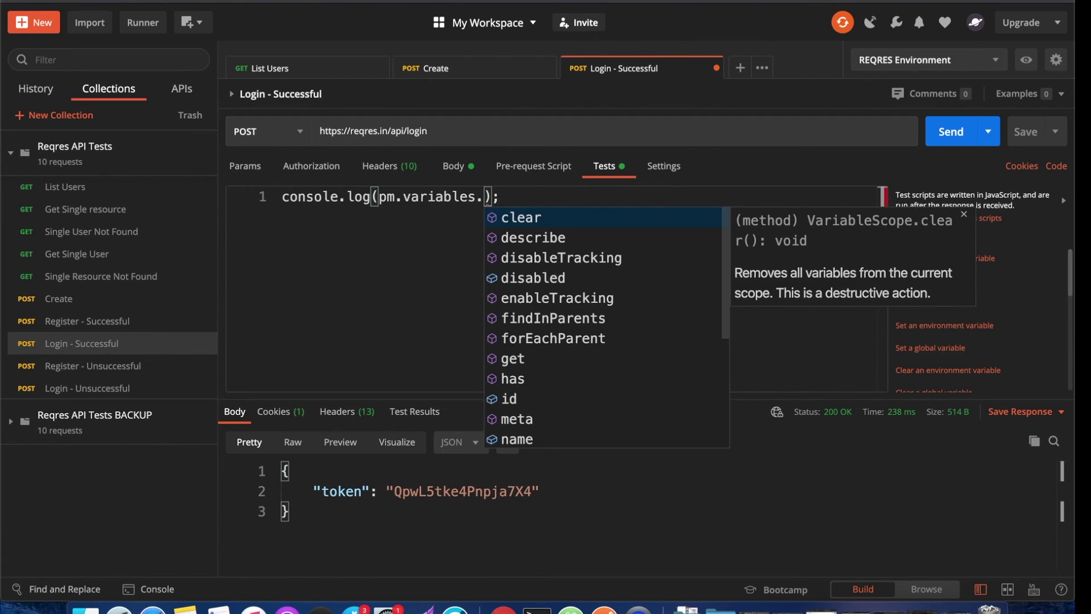
pyautogui.write('get')
pyautogui.press('Return')
pyautogui.write('(')
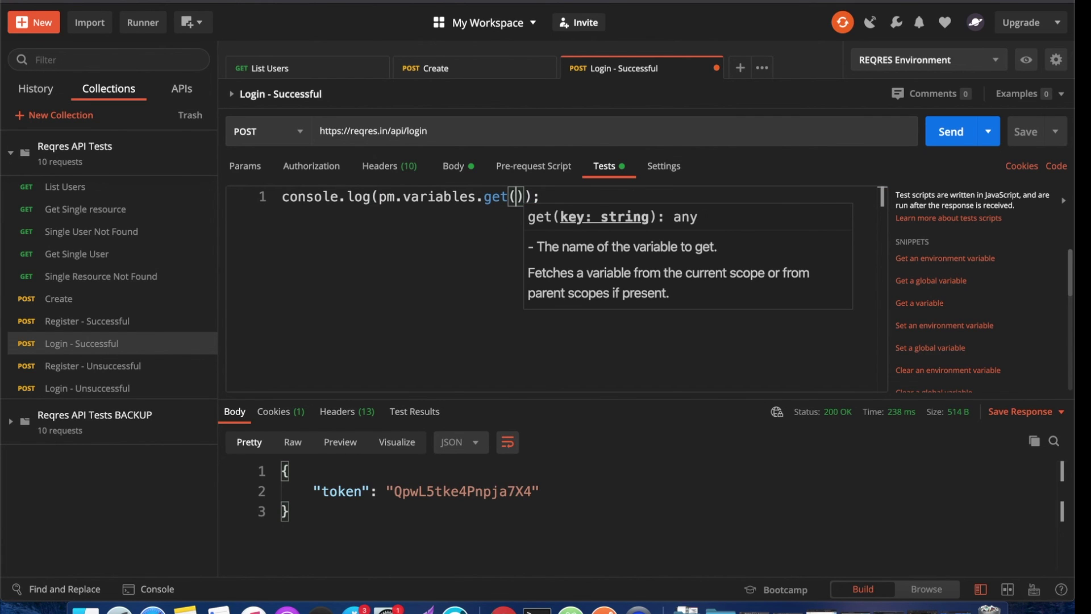
# Pass "email" as the variable name to the get call and send the login request
pyautogui.write('"')
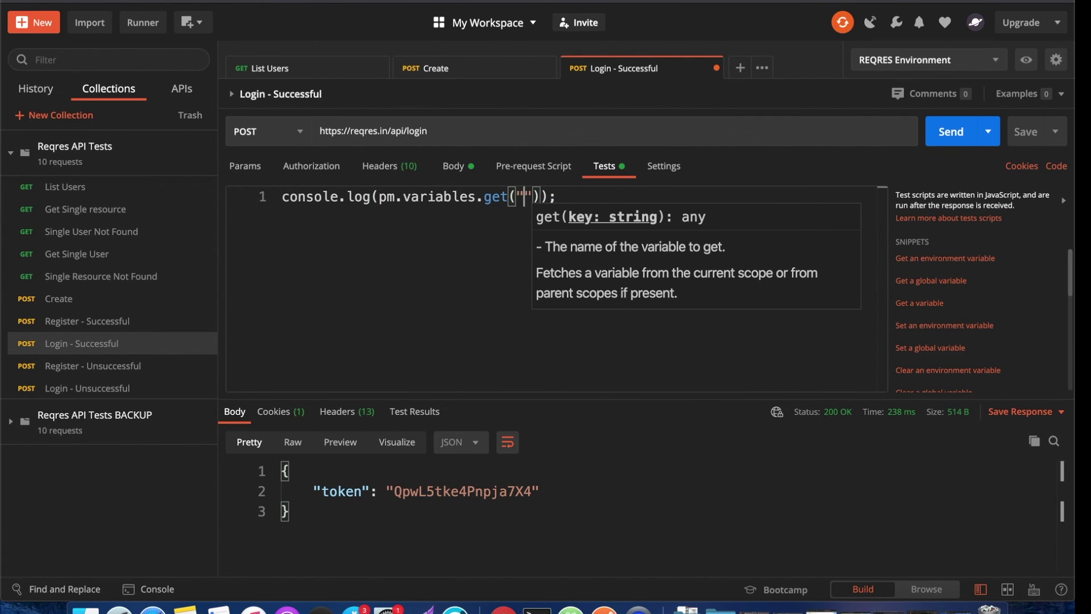
pyautogui.write('email')
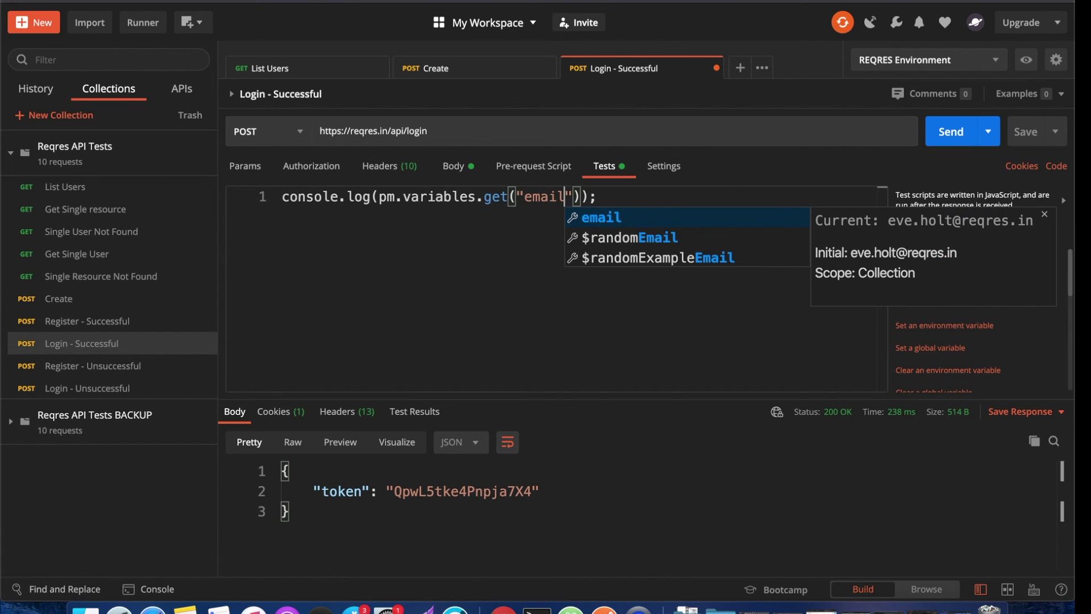
pyautogui.click(362, 196)
pyautogui.click(654, 205)
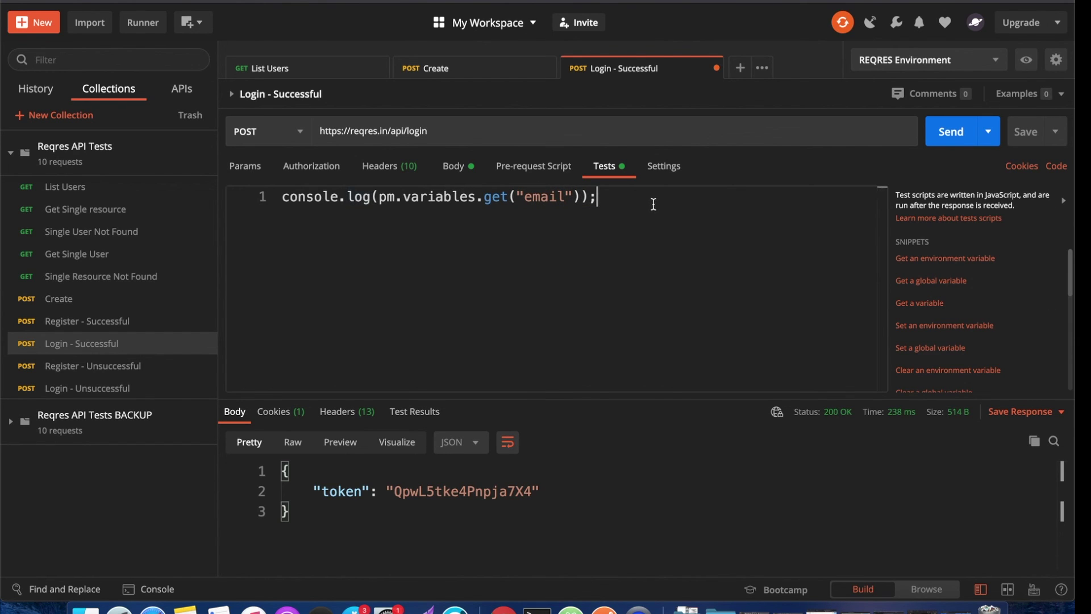
pyautogui.hotkey('ctrl', 's')
pyautogui.click(942, 131)
# Prefix the logged value with "The email variable is "+, resend the login request and check the test results
pyautogui.click(519, 204)
pyautogui.click(377, 197)
pyautogui.write('"The email v')
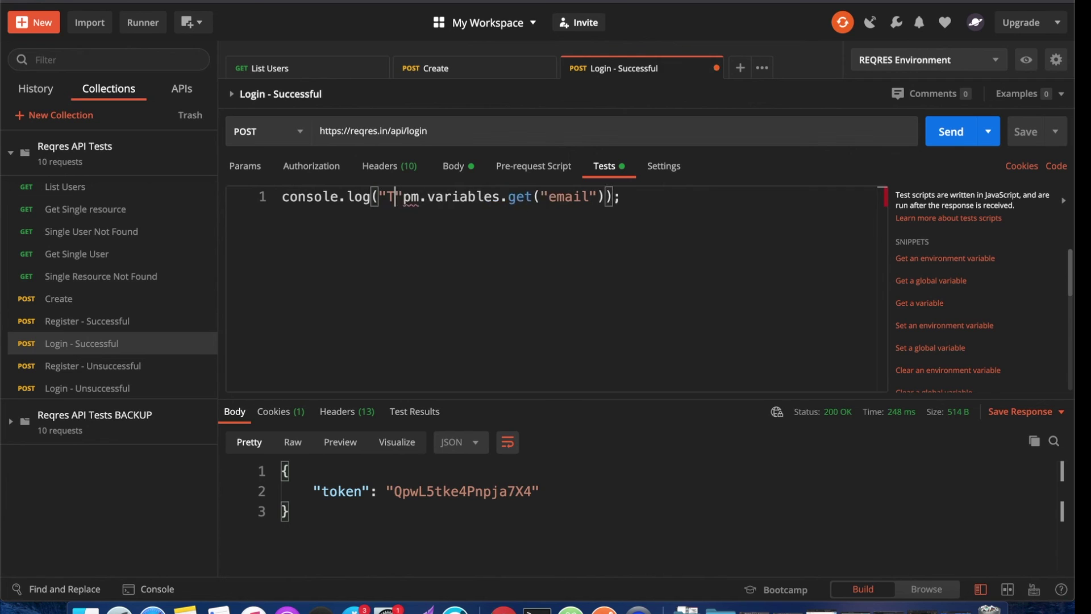
pyautogui.write('ariable is "')
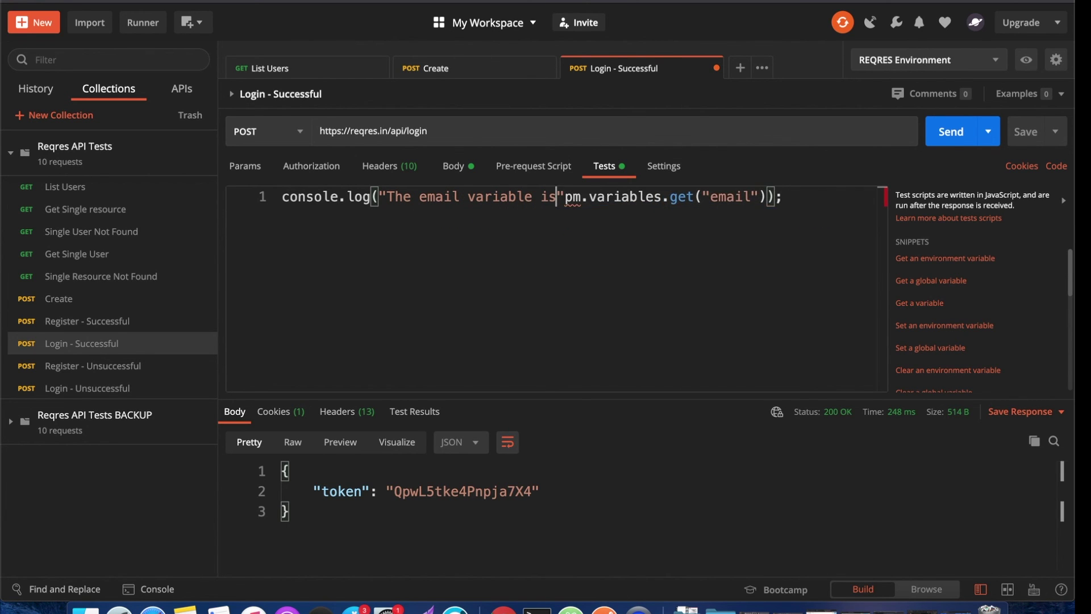
pyautogui.write('+')
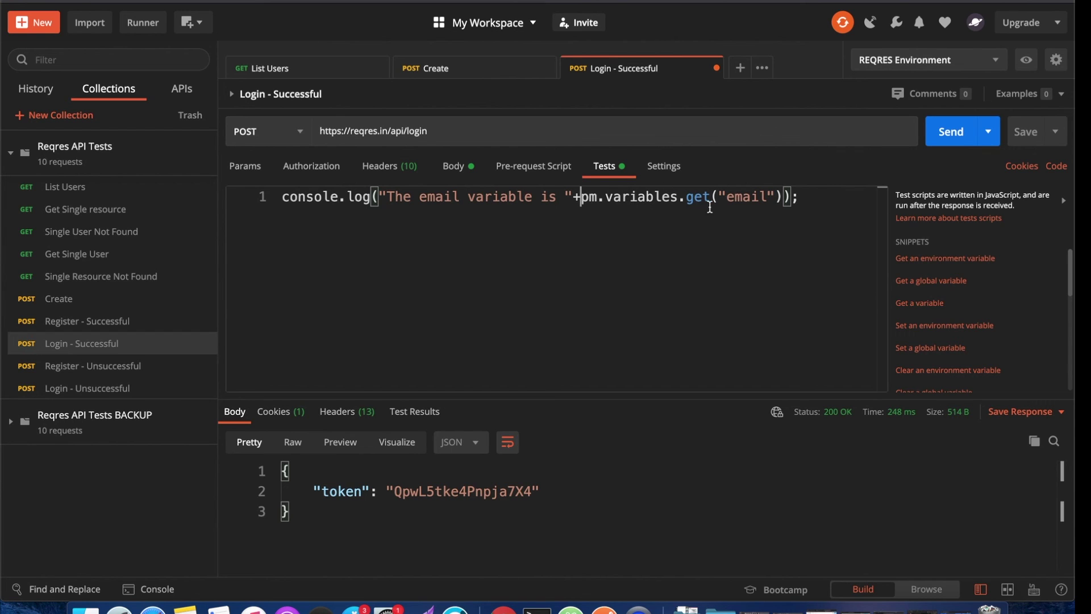
pyautogui.click(927, 133)
pyautogui.click(414, 411)
pyautogui.click(235, 412)
# Show the Postman Console and examine the email variable message logged by the test script
pyautogui.moveTo(635, 203)
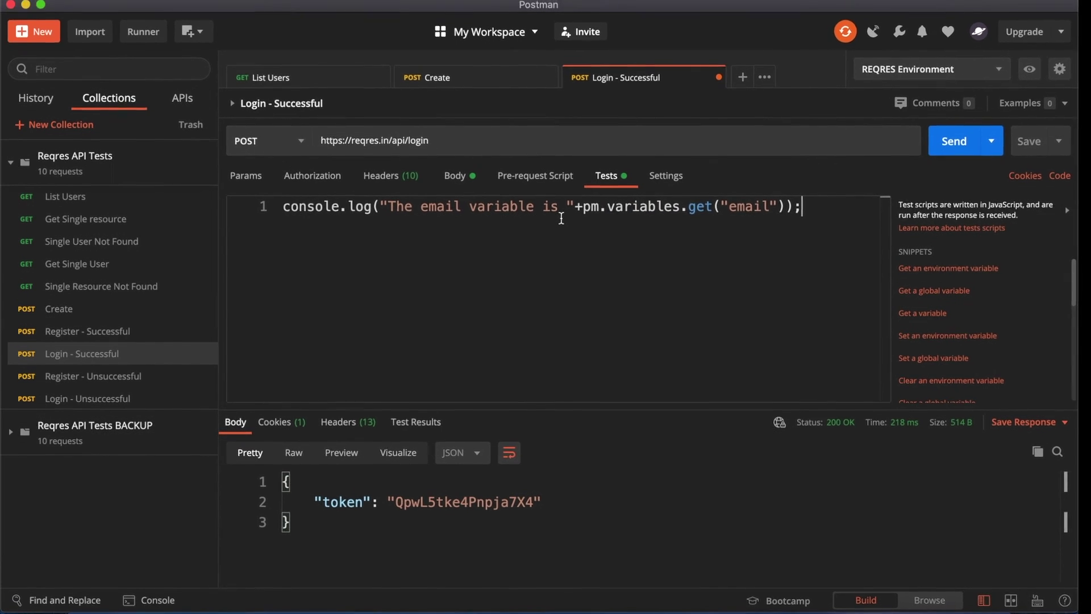
pyautogui.click(176, 8)
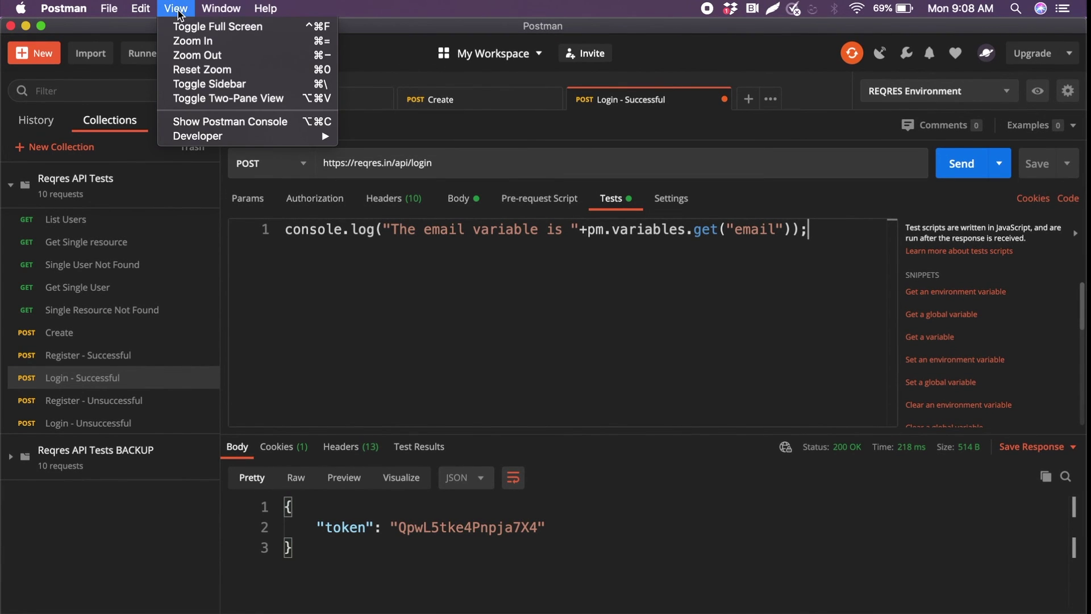
pyautogui.click(227, 116)
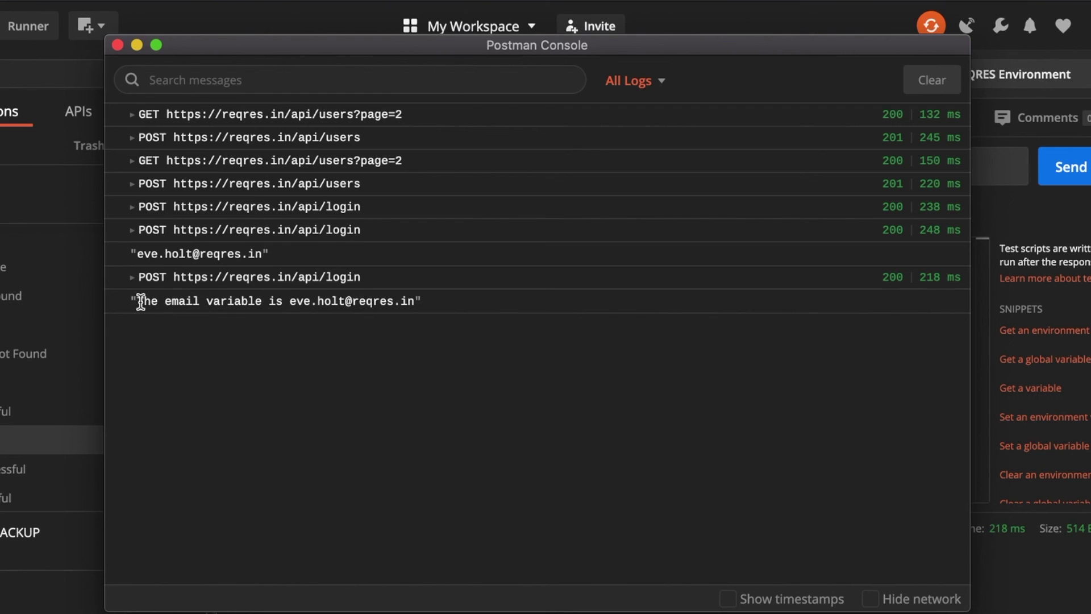
pyautogui.moveTo(134, 300); pyautogui.dragTo(415, 304)
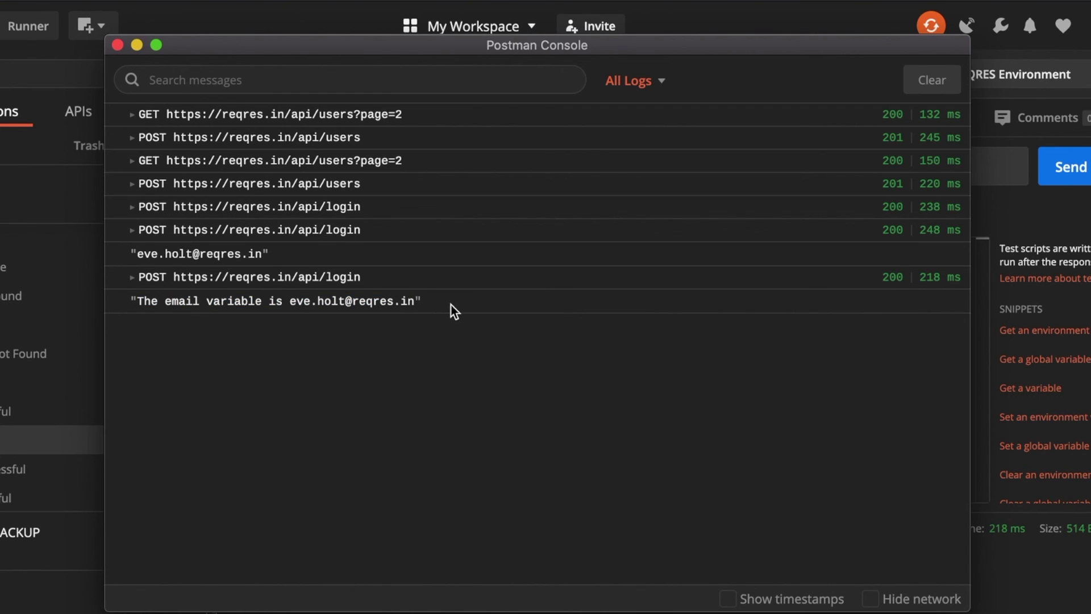
pyautogui.tripleClick(422, 298)
pyautogui.moveTo(135, 301); pyautogui.dragTo(417, 305)
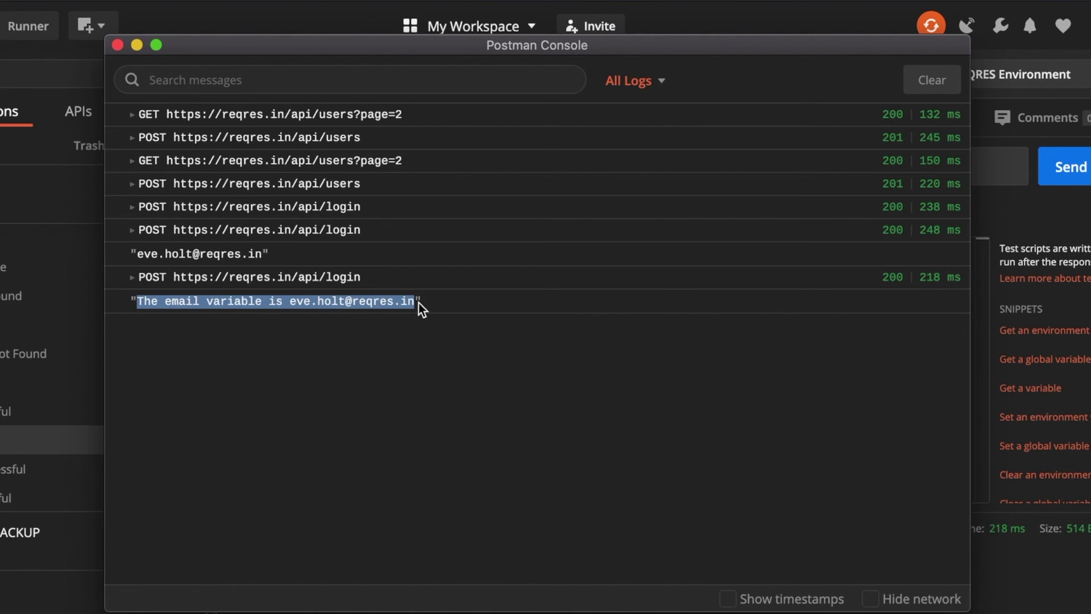
# Move the Postman Console window below the test script line, and clear its logs before closing it
pyautogui.moveTo(668, 44); pyautogui.dragTo(560, 351)
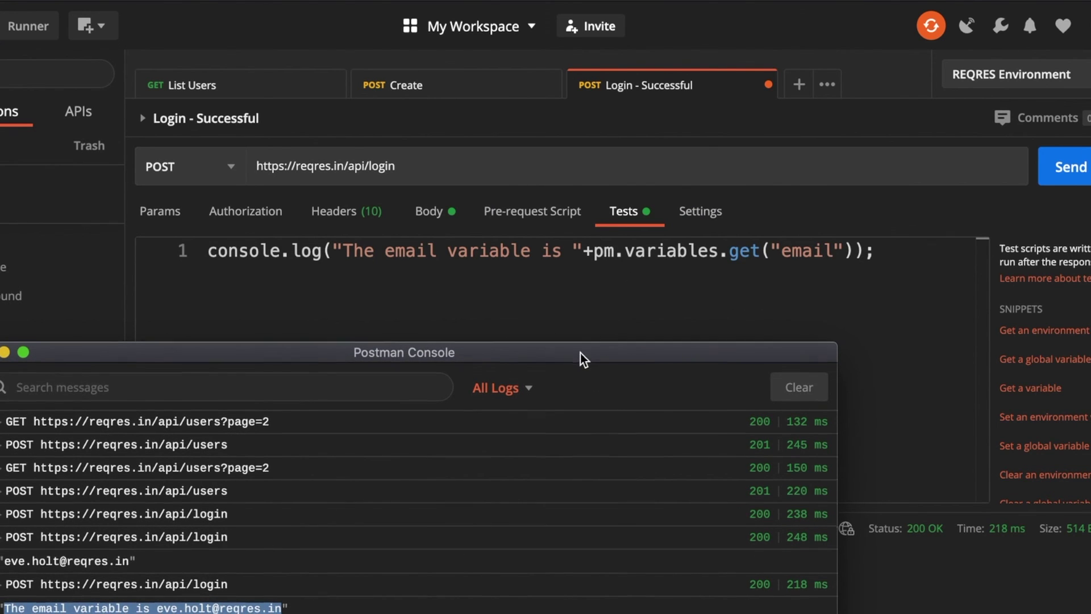
pyautogui.moveTo(581, 353); pyautogui.dragTo(617, 301)
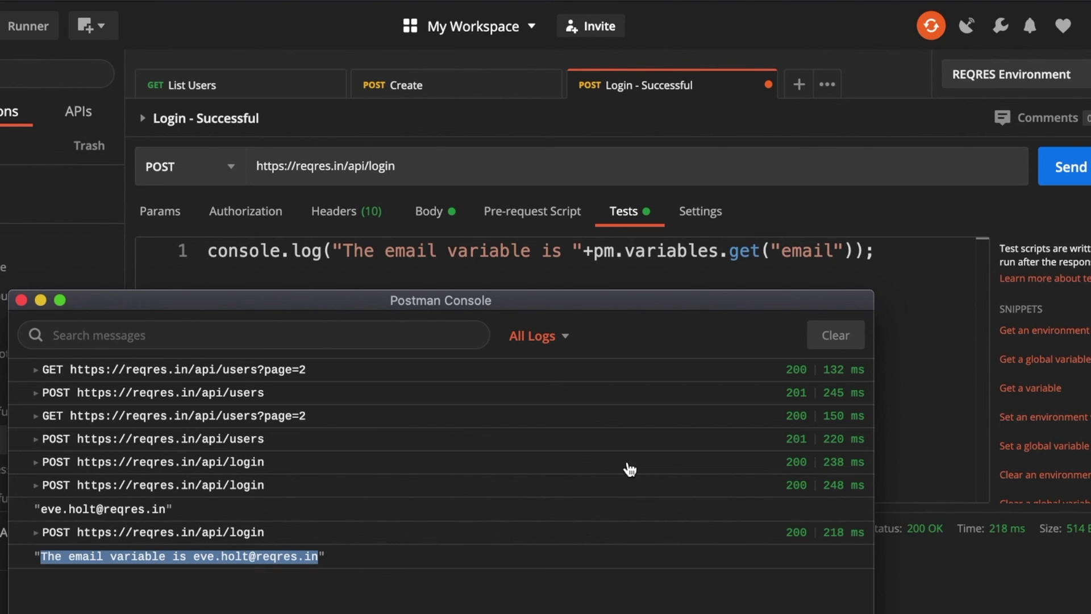
pyautogui.moveTo(777, 296); pyautogui.dragTo(778, 281)
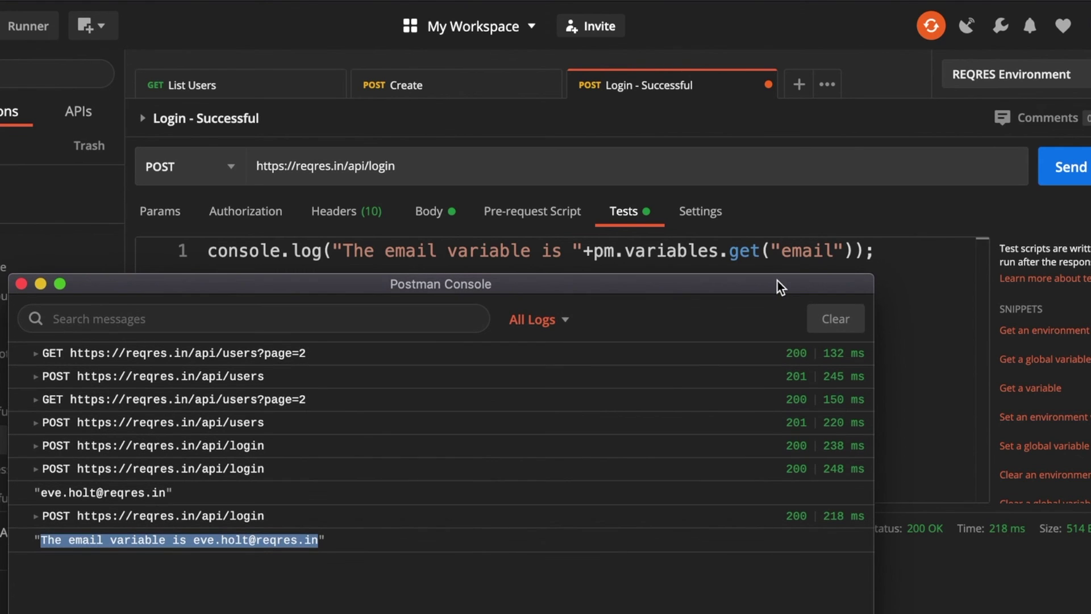
pyautogui.click(829, 323)
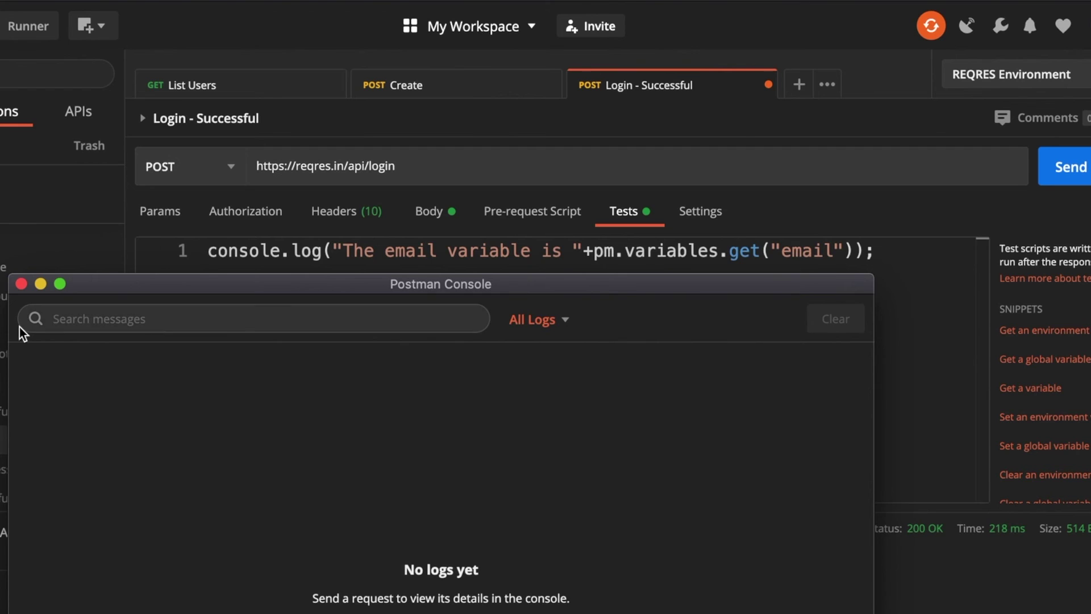
pyautogui.click(21, 283)
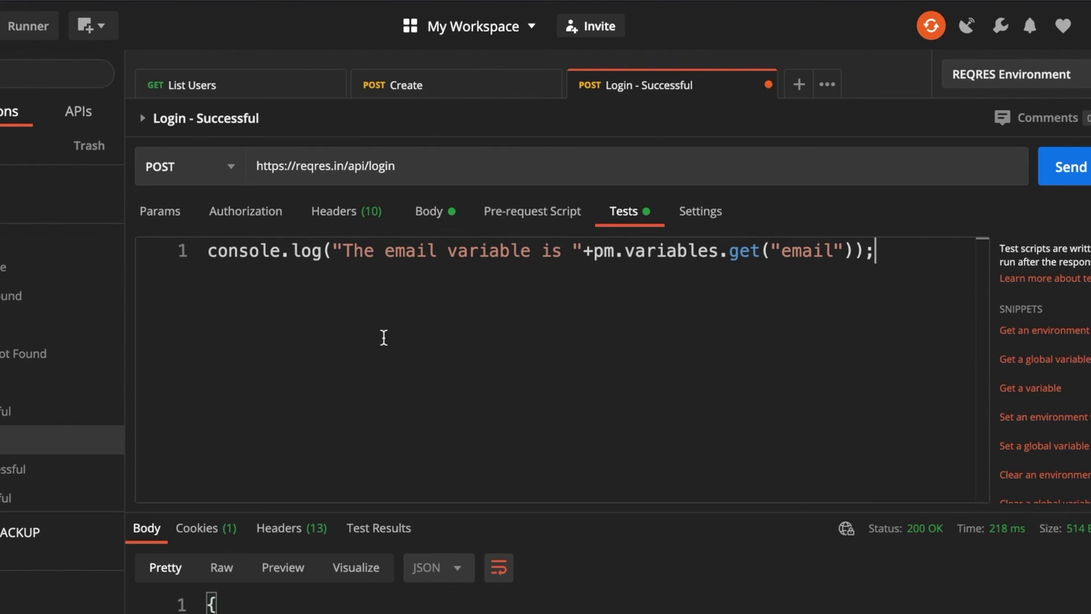